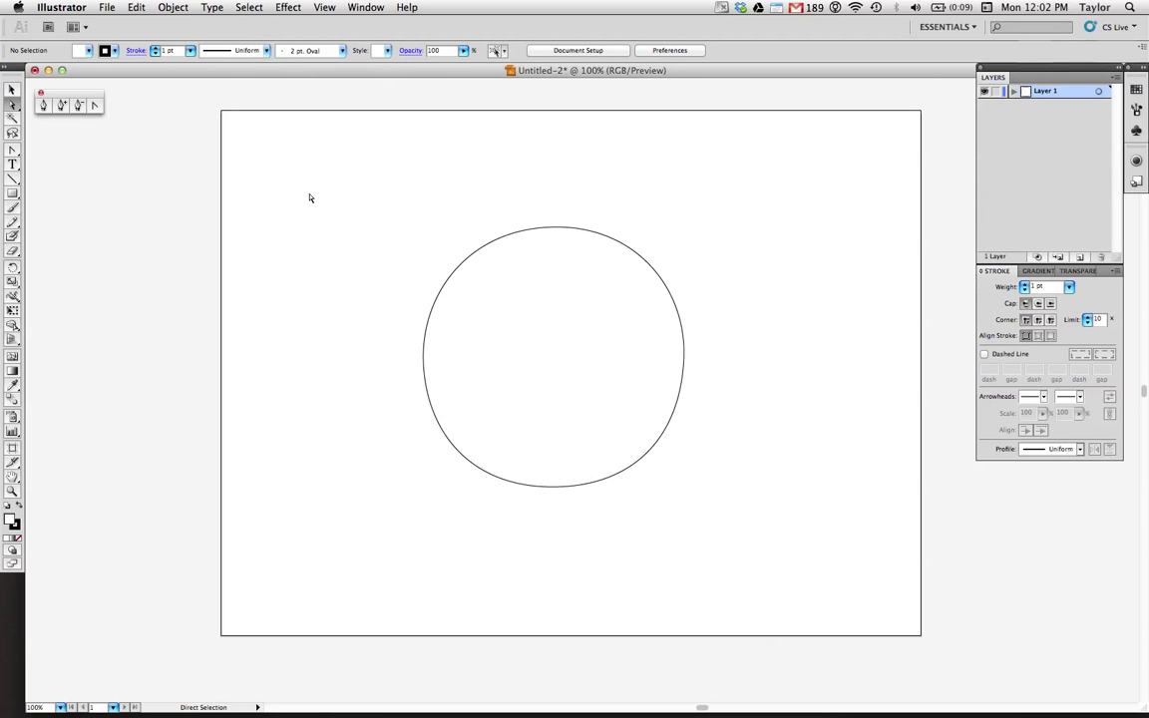
Delete the existing round path and draw a closed, roughly circular replacement with the Pen tool using four smooth anchor points
drag(356, 180, 731, 516)
key(BackSpace)
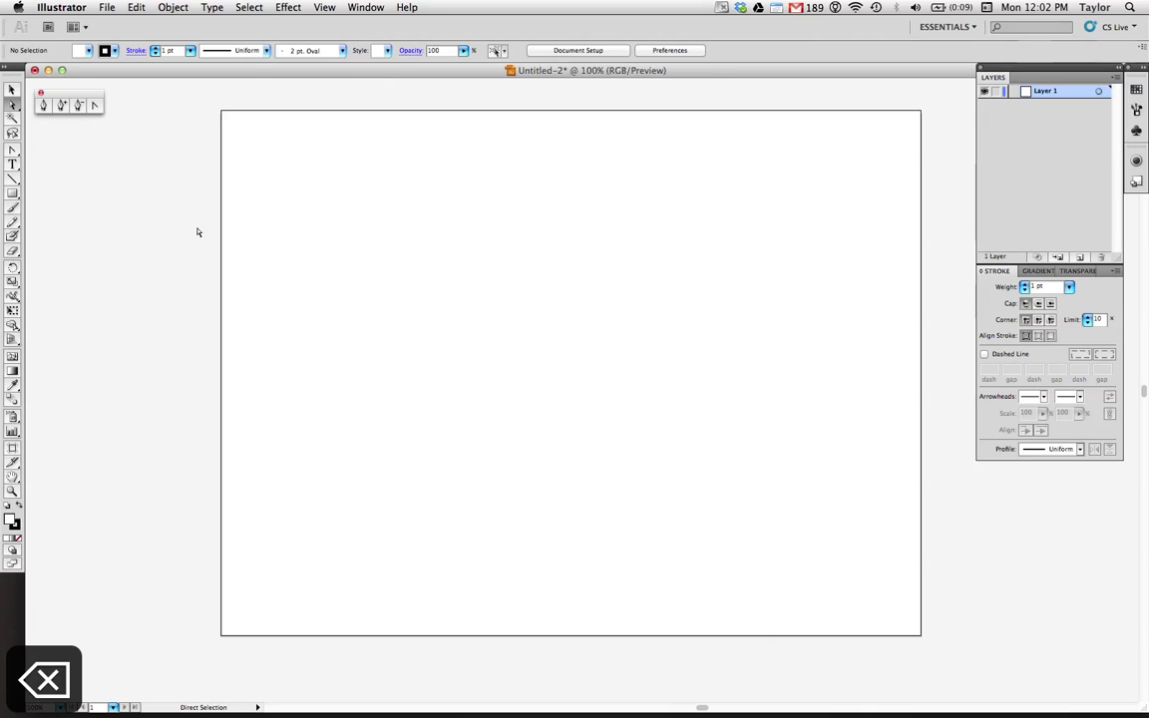
click(43, 105)
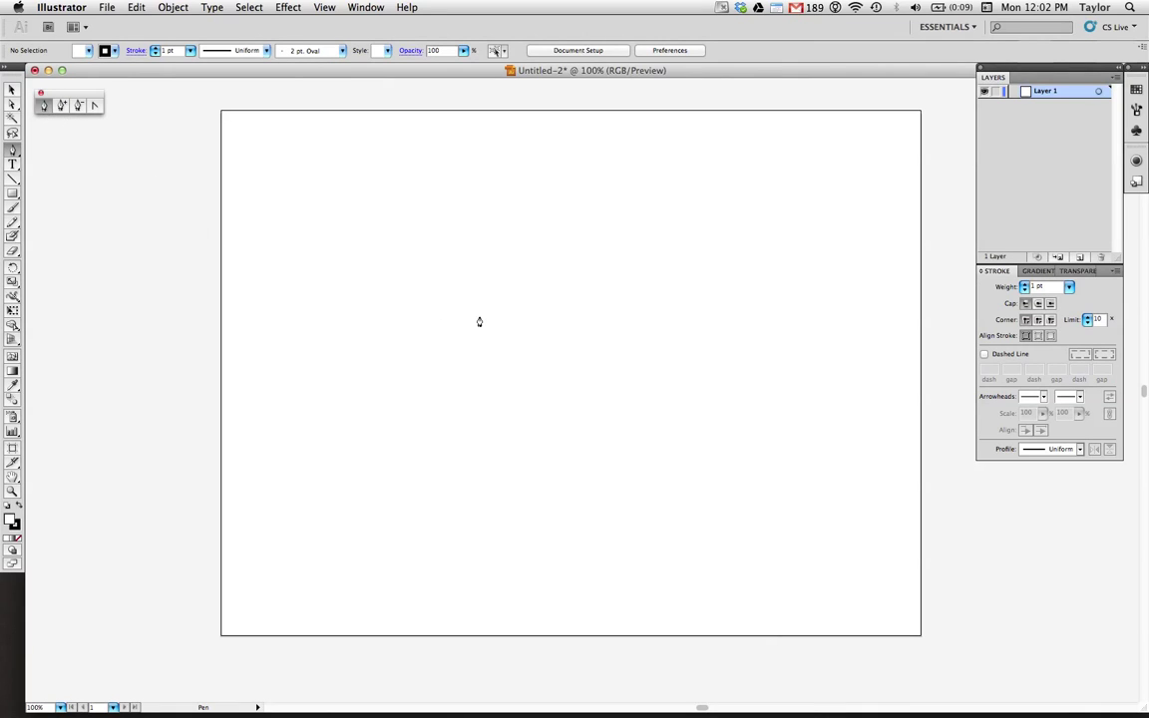
click(561, 250)
drag(561, 250, 618, 251)
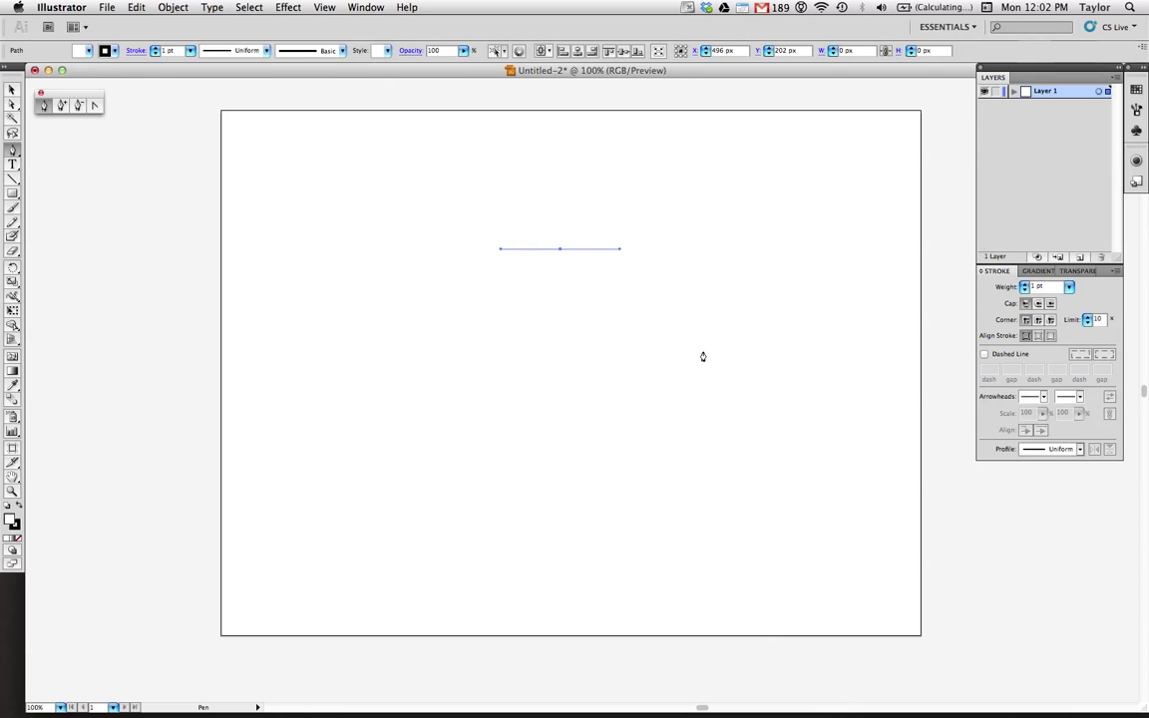
drag(698, 355, 704, 409)
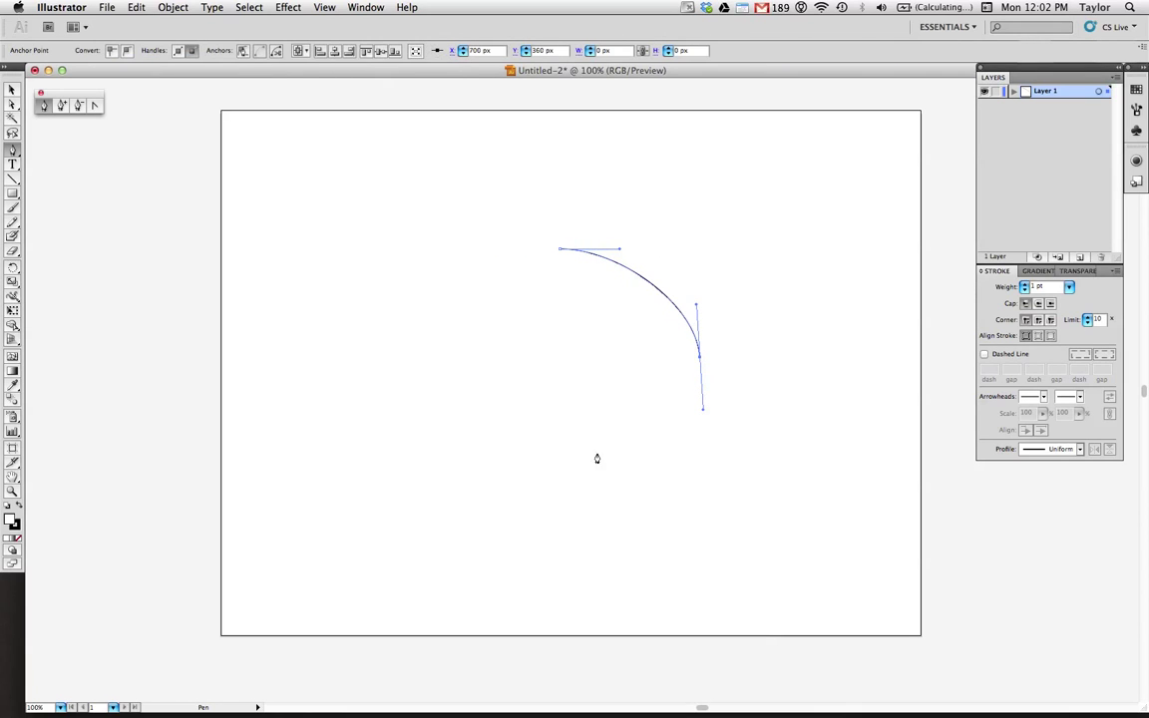
drag(574, 491, 493, 494)
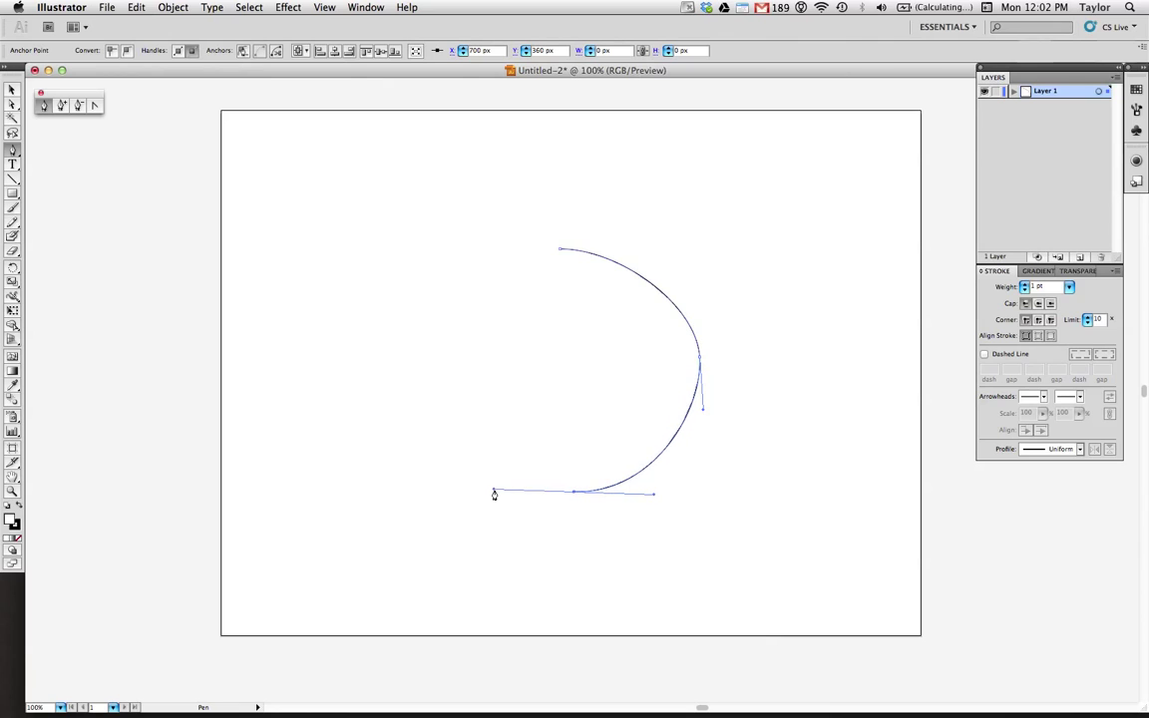
drag(452, 361, 451, 296)
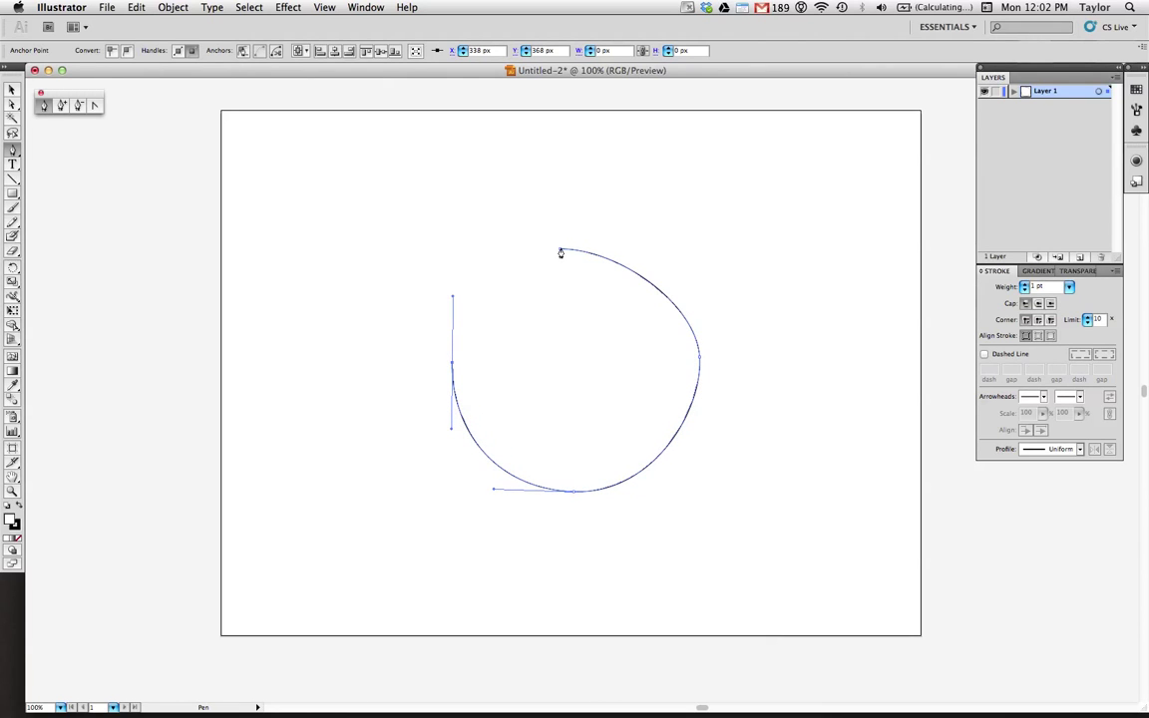
drag(561, 253, 619, 250)
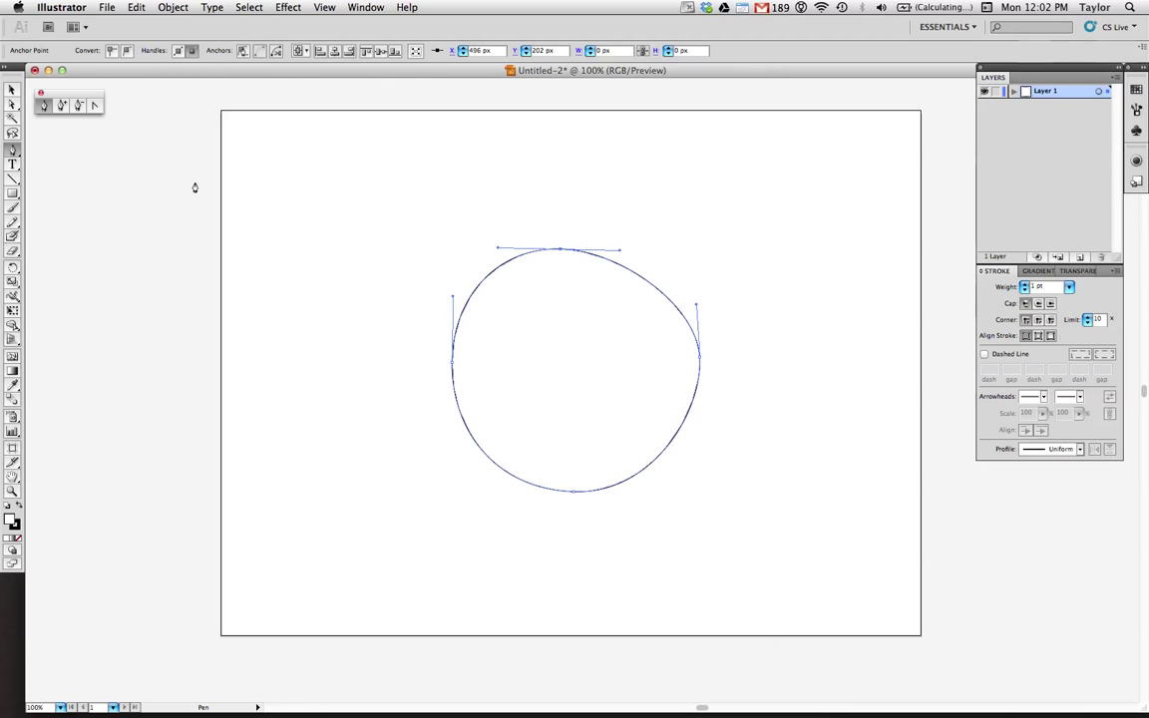
Refine the rough circle with Direct Selection by shifting its top anchor right to about X 524 px and lengthening that anchor's right handle
click(12, 104)
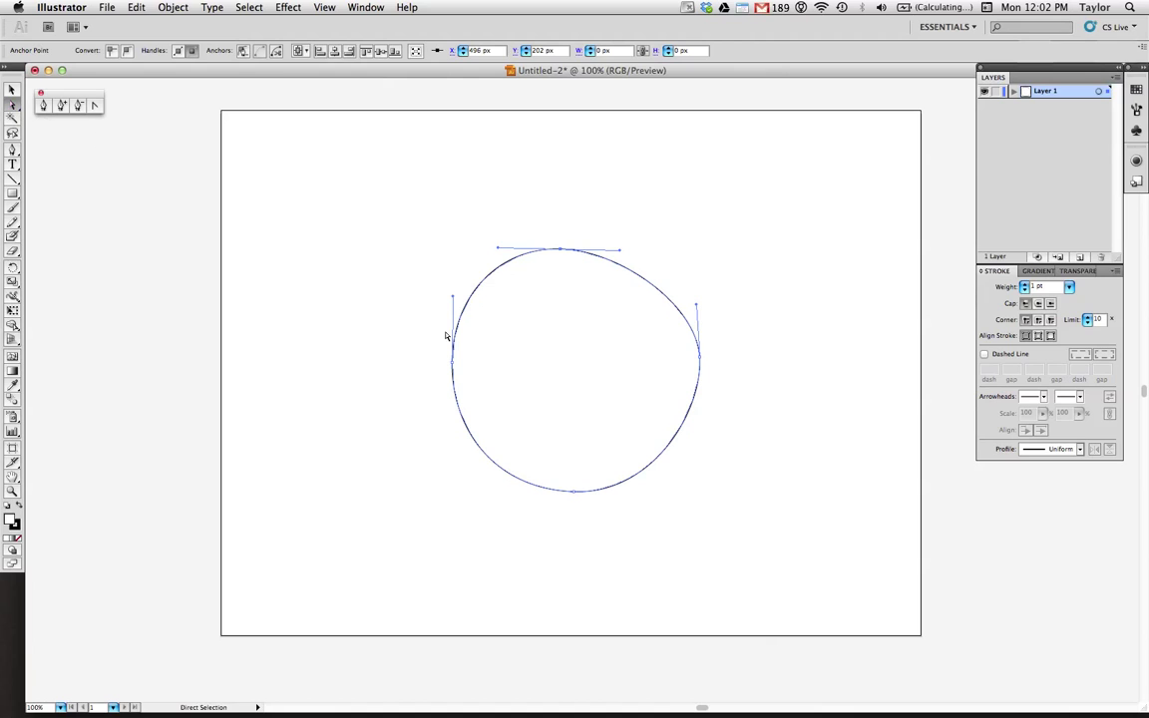
click(590, 327)
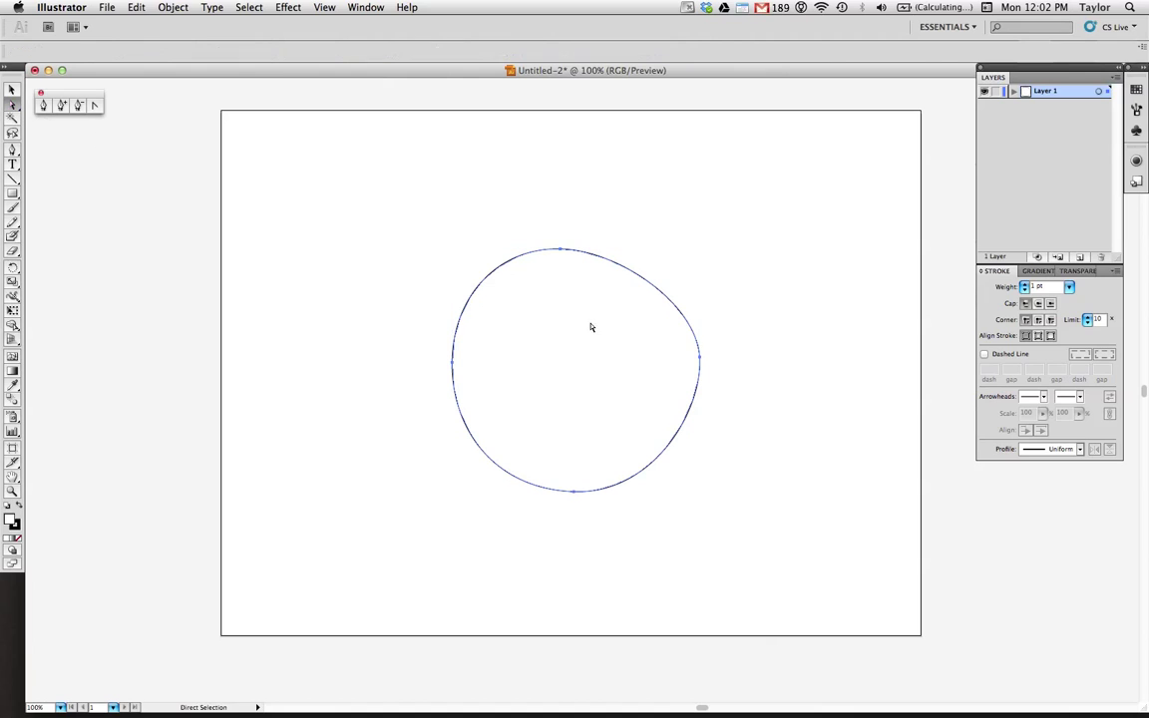
click(564, 251)
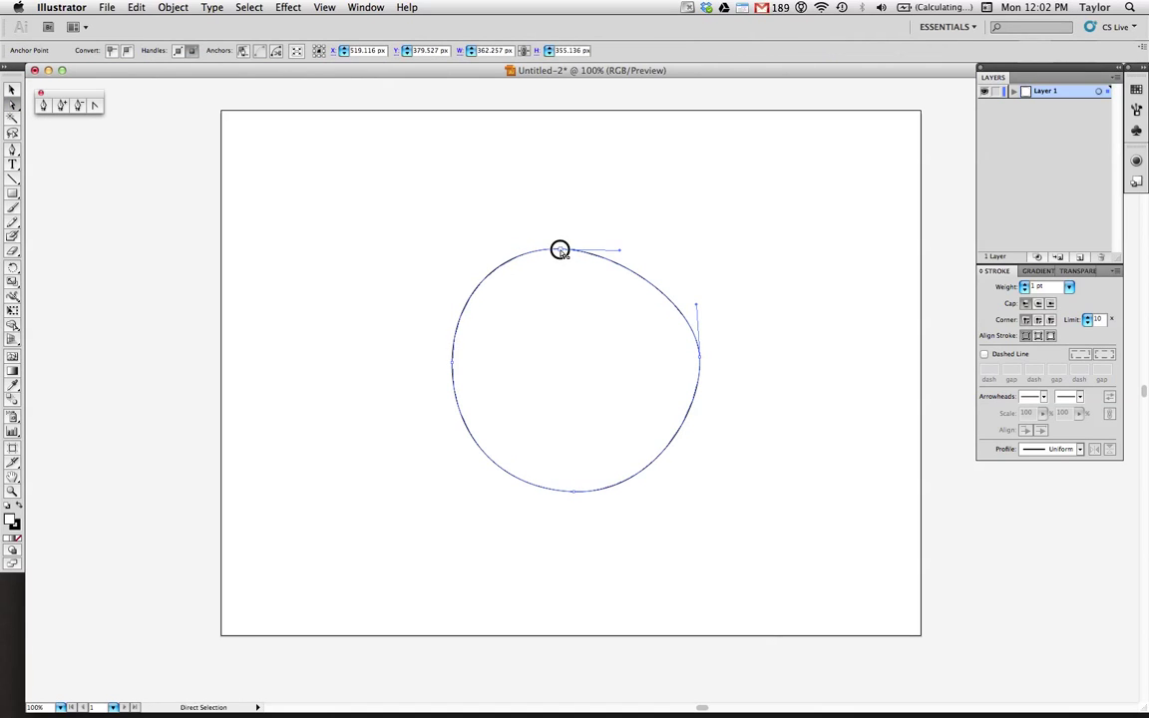
drag(560, 250, 652, 251)
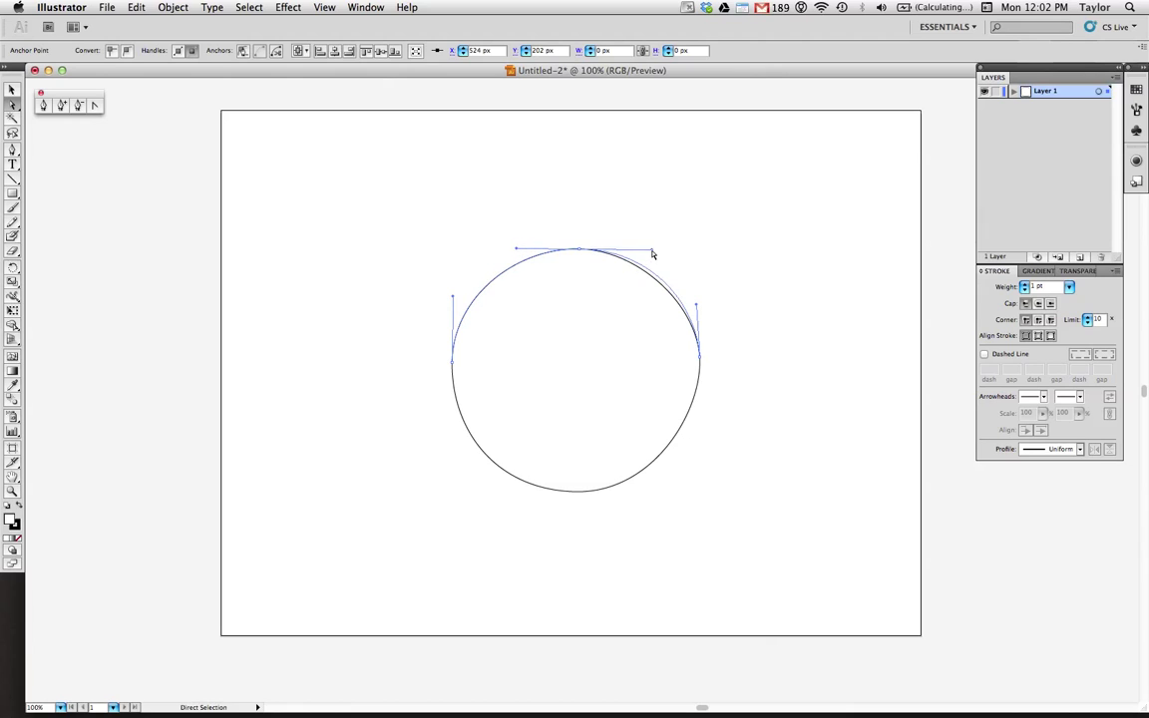
Replace the pen-drawn shape with a perfect circle about 265 px in diameter using the Ellipse tool
drag(373, 215, 778, 548)
key(BackSpace)
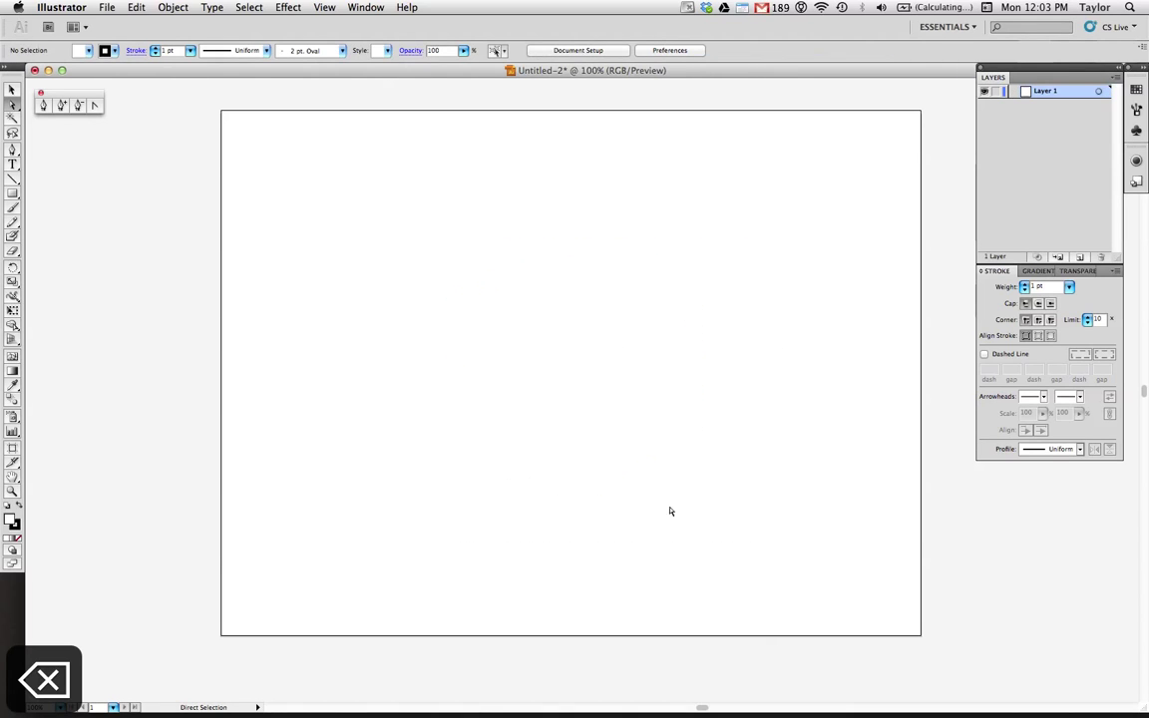
click(13, 194)
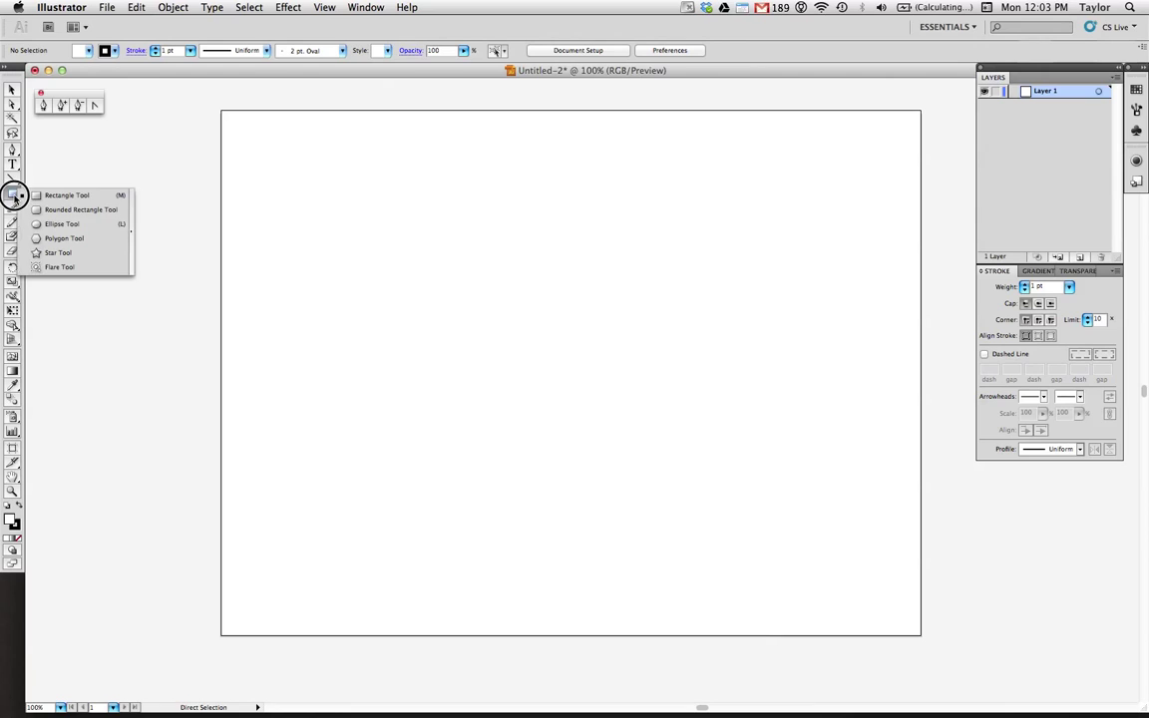
drag(13, 195, 42, 225)
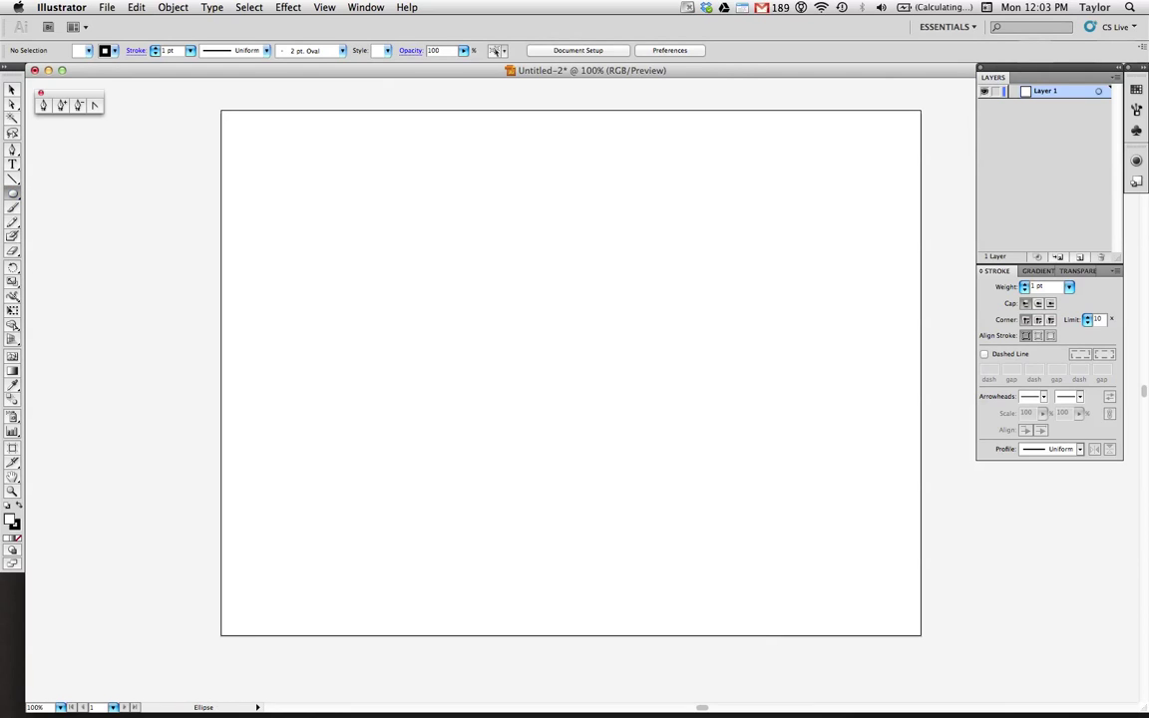
drag(506, 255, 686, 437)
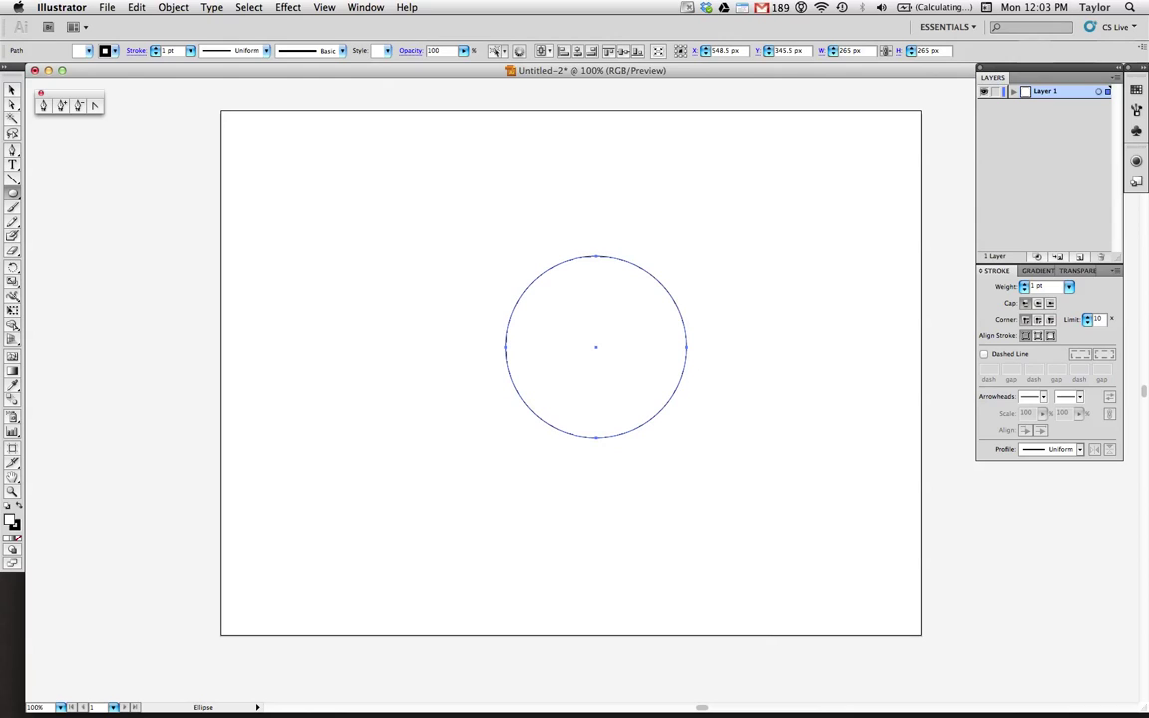
Delete the circle and close the untitled document without saving it
key(BackSpace)
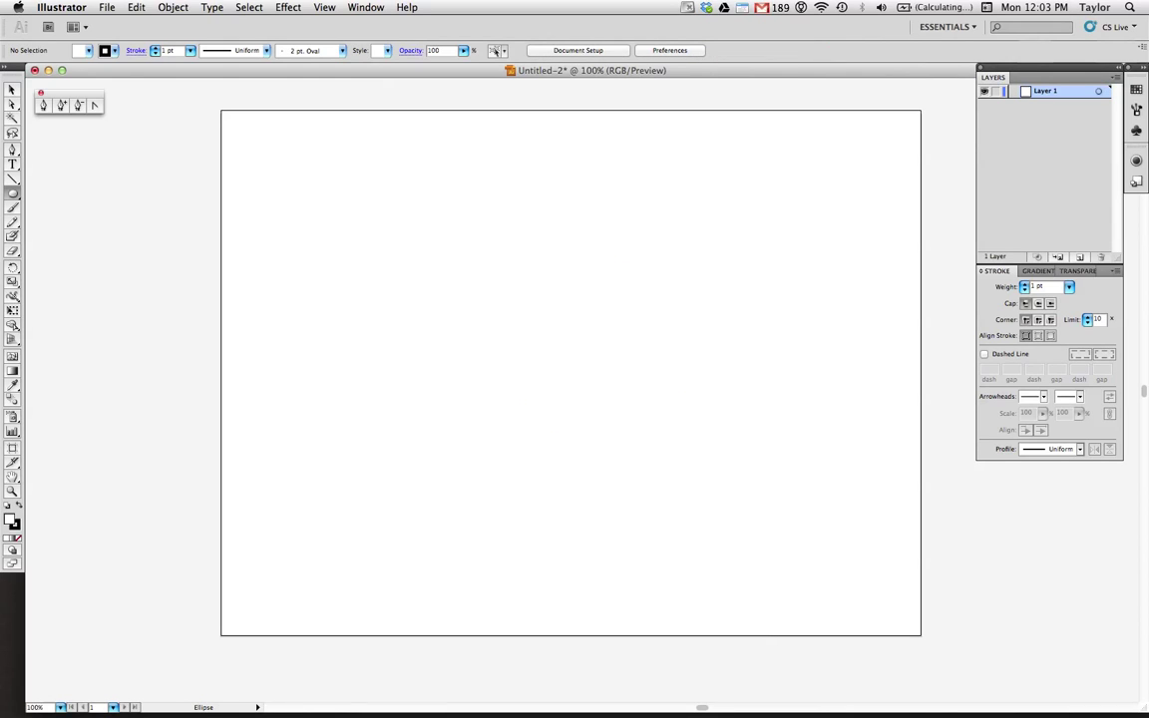
click(34, 70)
click(517, 226)
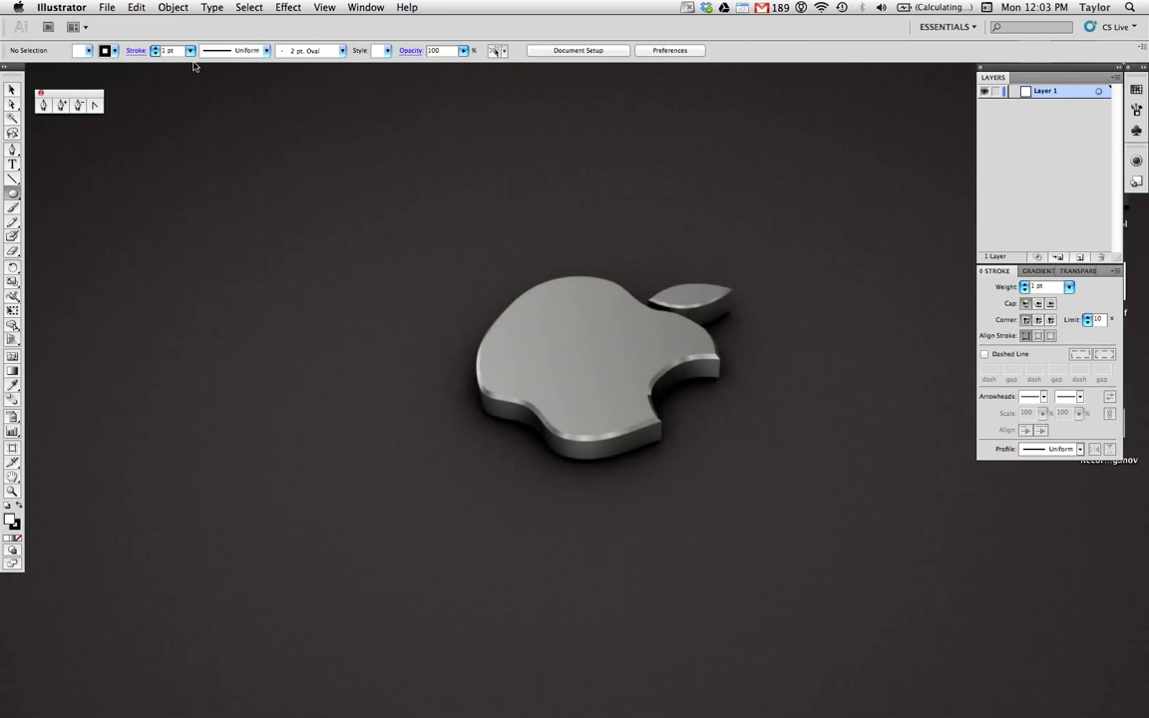
Open the image skull.tif from the Desktop
click(102, 9)
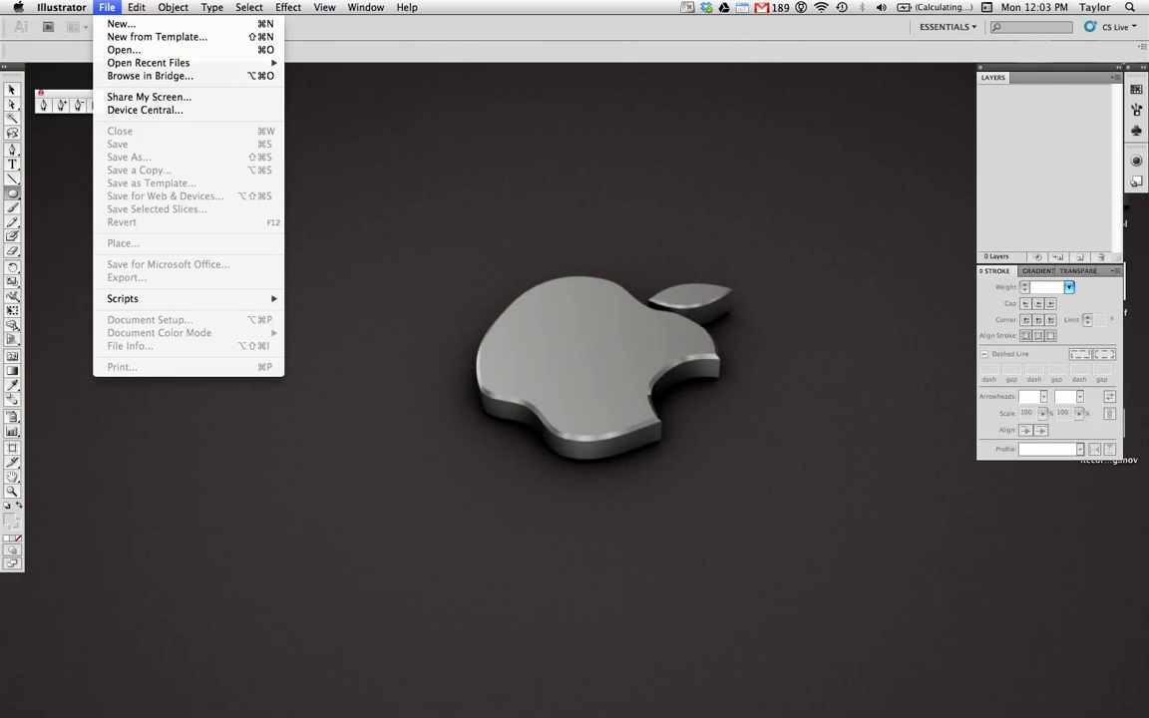
click(149, 50)
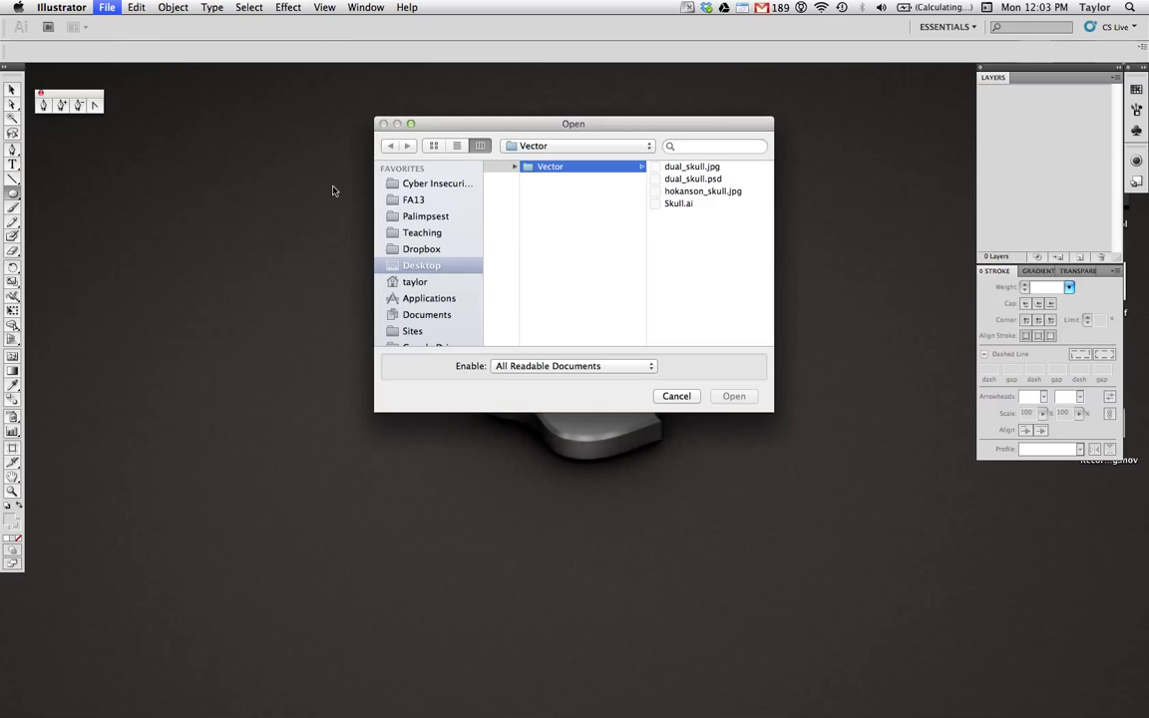
click(431, 268)
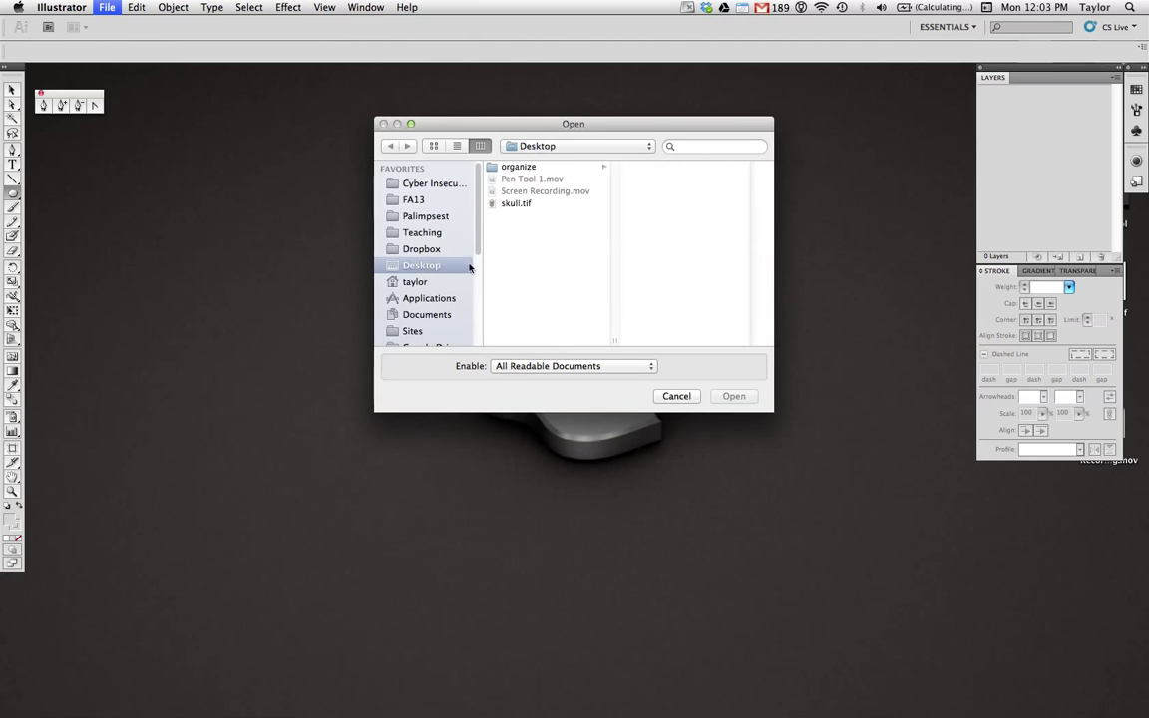
click(506, 205)
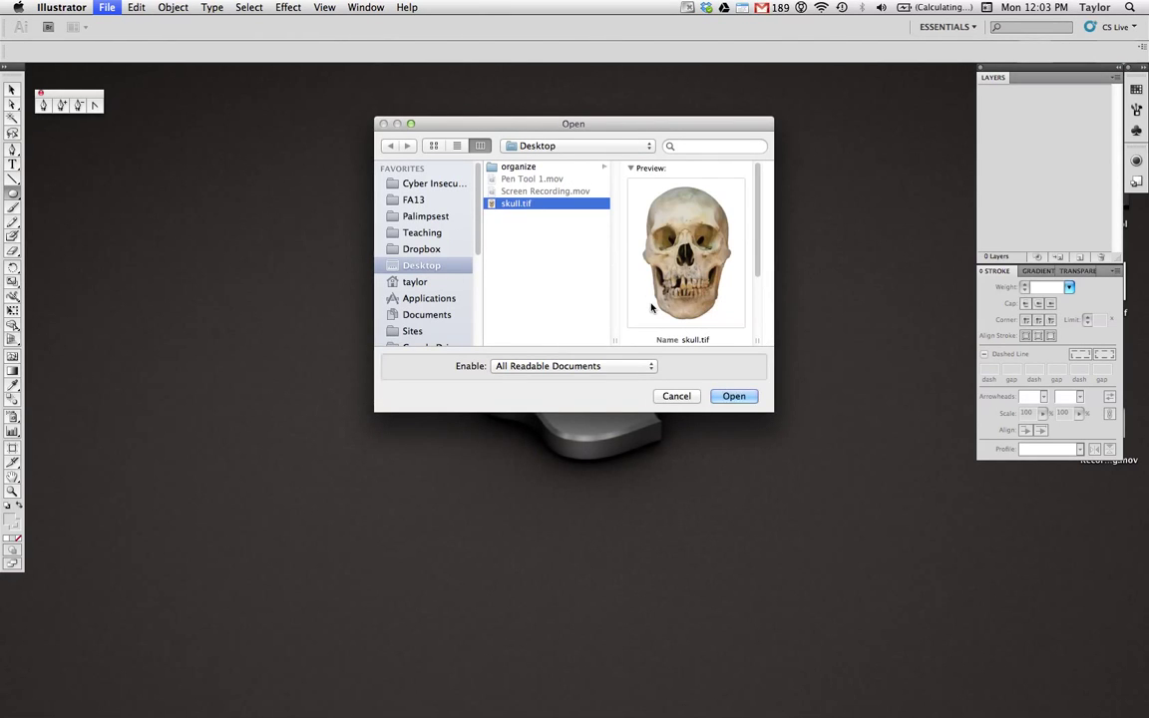
click(735, 396)
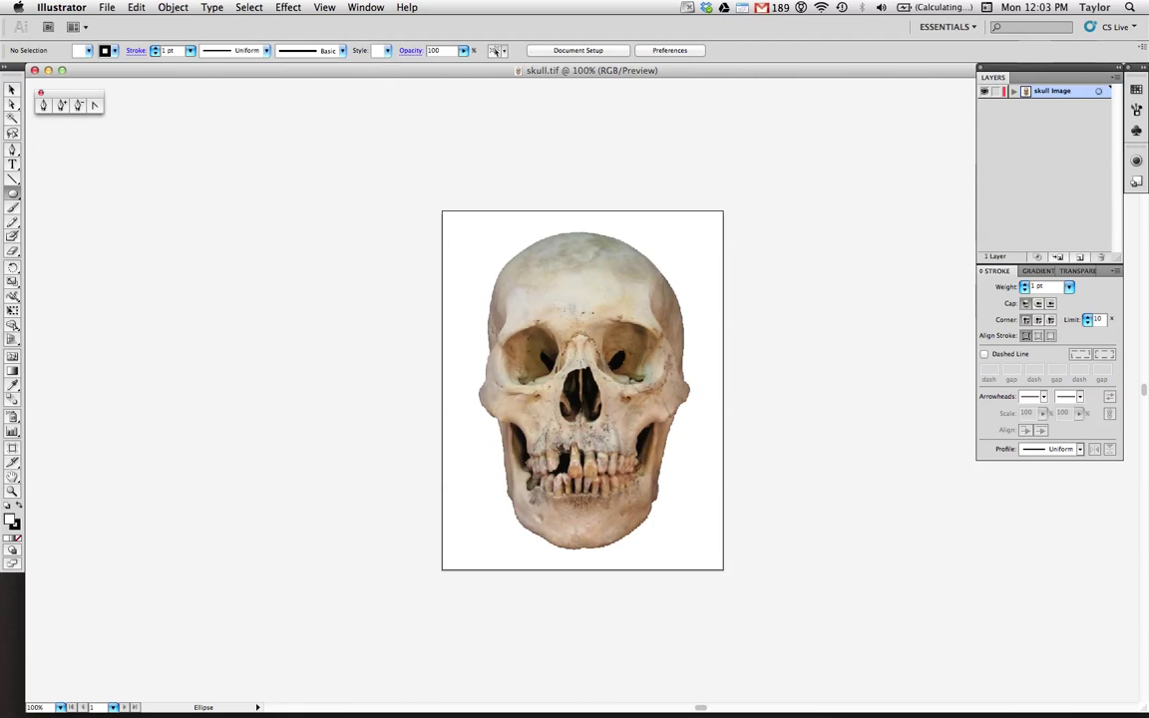
Examine the cranium's outline and surface at up to 600% magnification, and return to the whole skull at 150%
key(z)
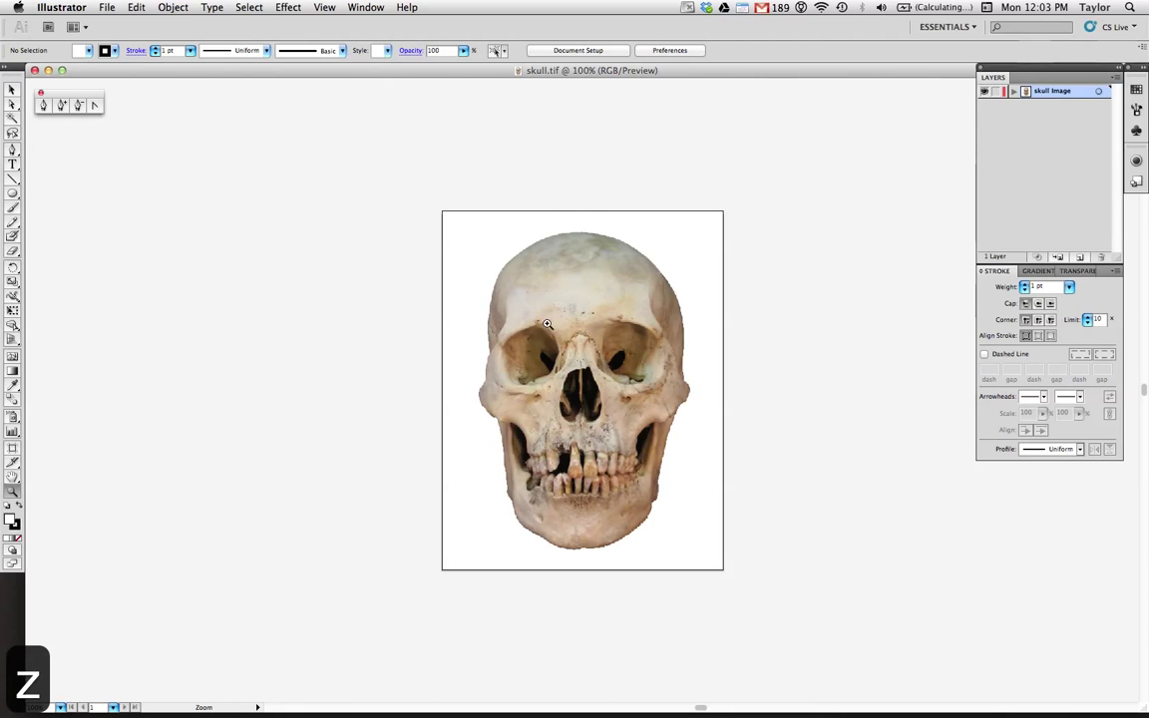
click(496, 292)
click(539, 290)
click(629, 371)
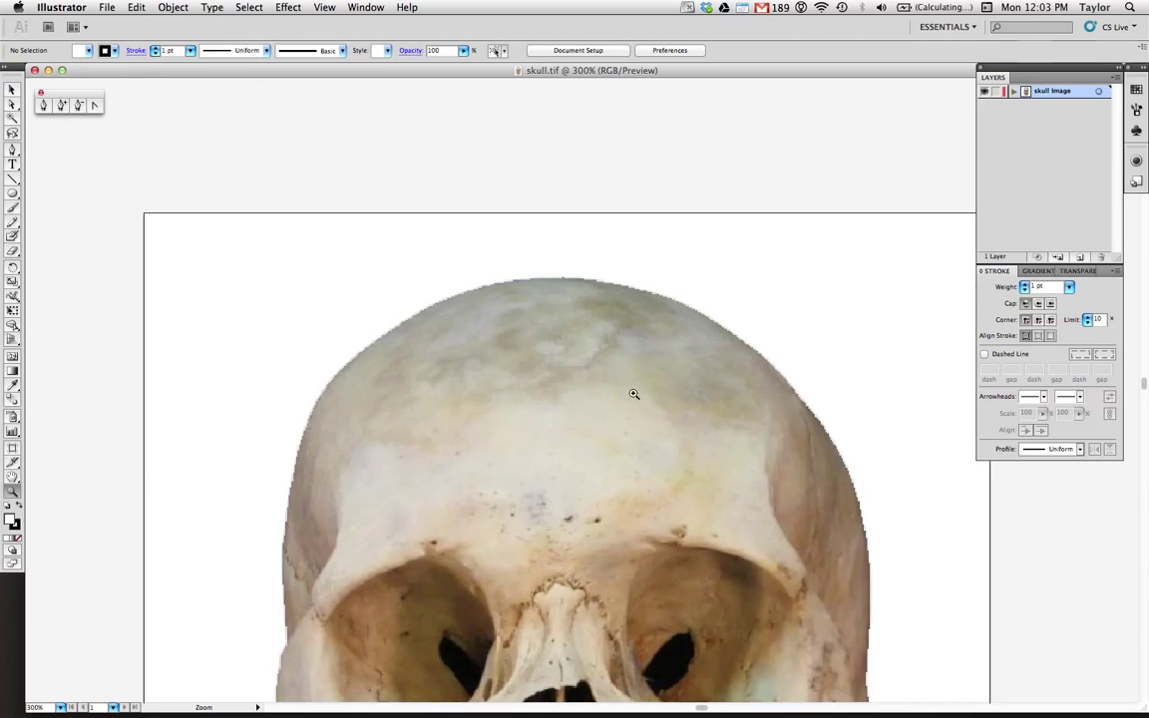
click(602, 404)
click(612, 401)
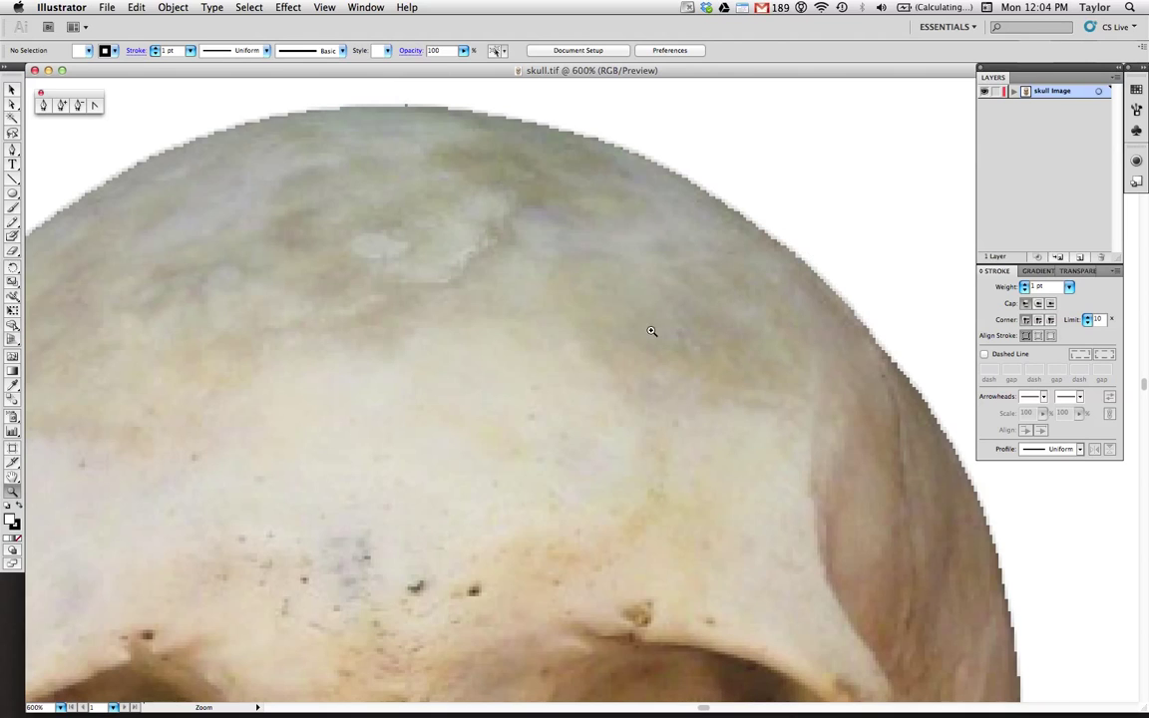
scroll(649, 329, down, 3)
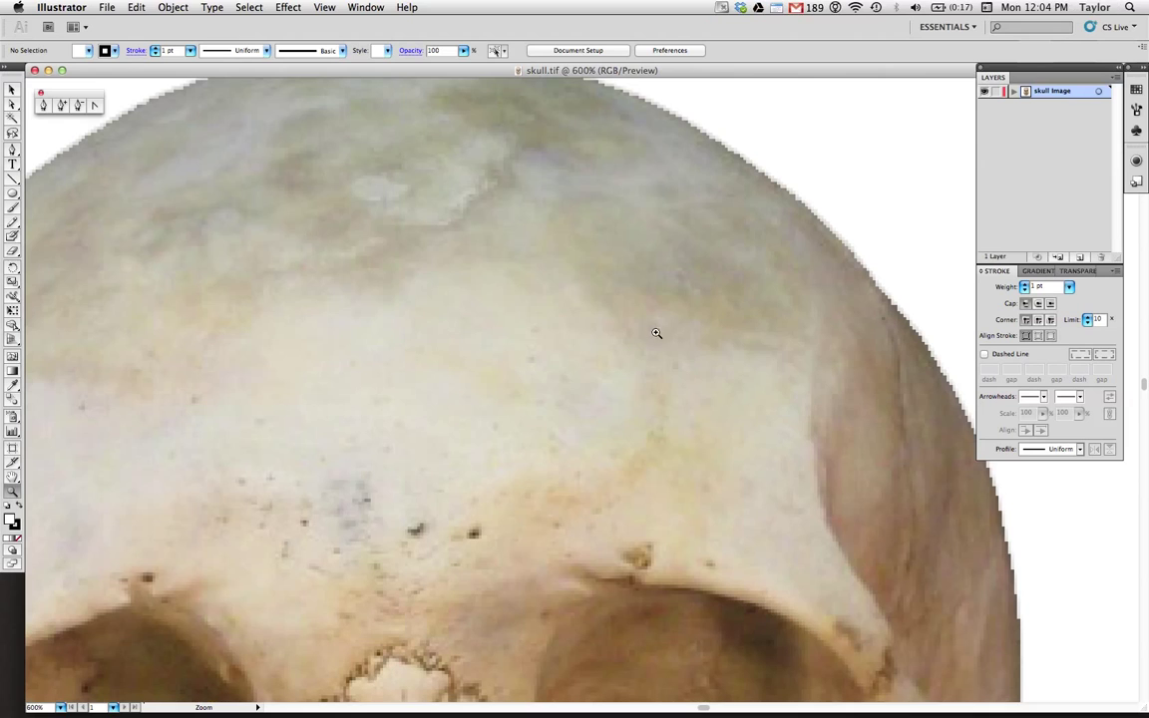
key(z)
alt+click(664, 362)
alt+click(641, 411)
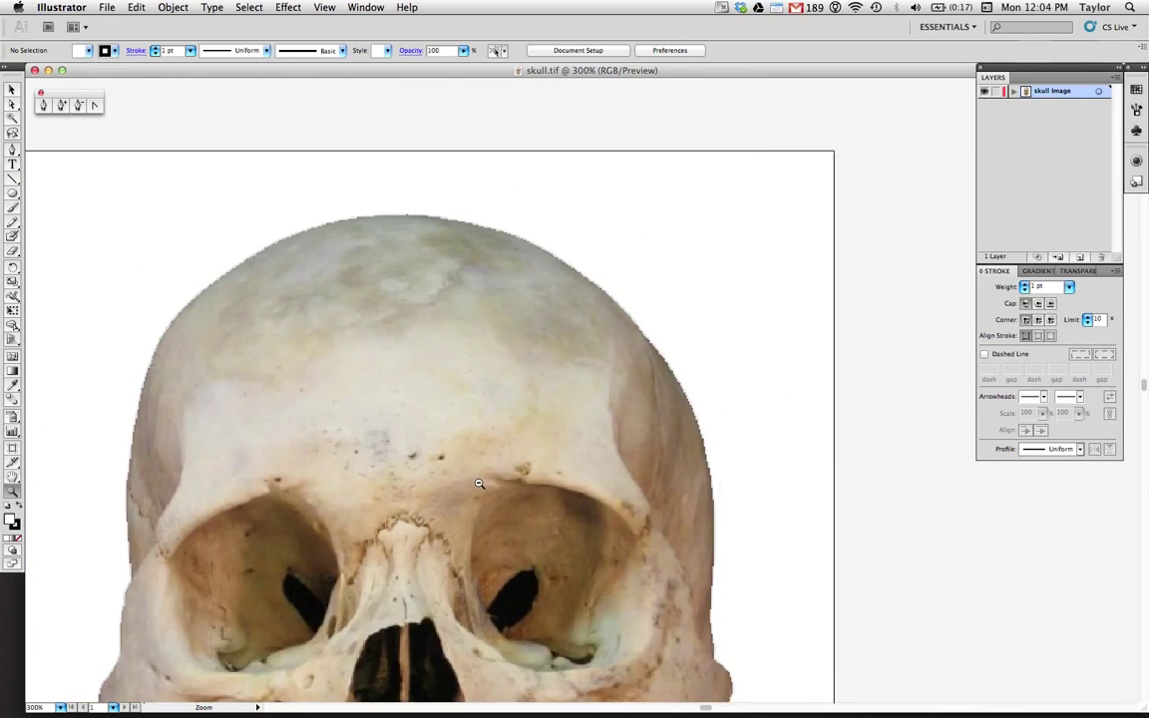
alt+click(432, 435)
alt+click(630, 415)
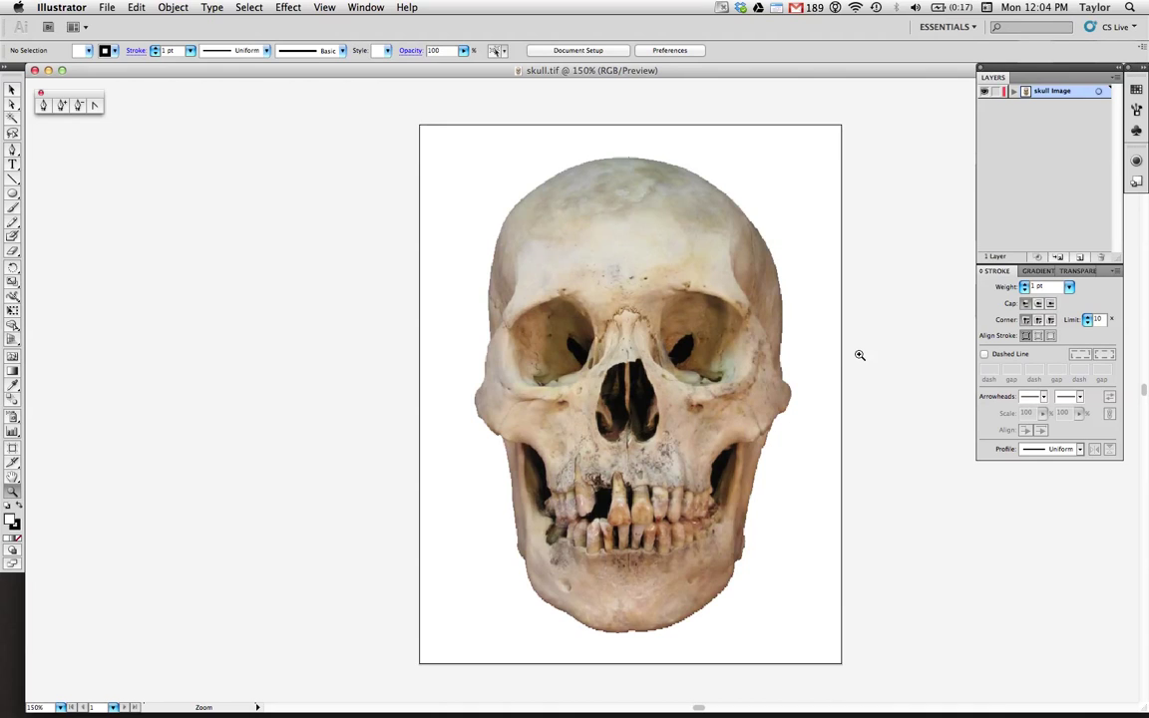
Expand the skull Image layer and lock the skull image item inside it
click(1014, 91)
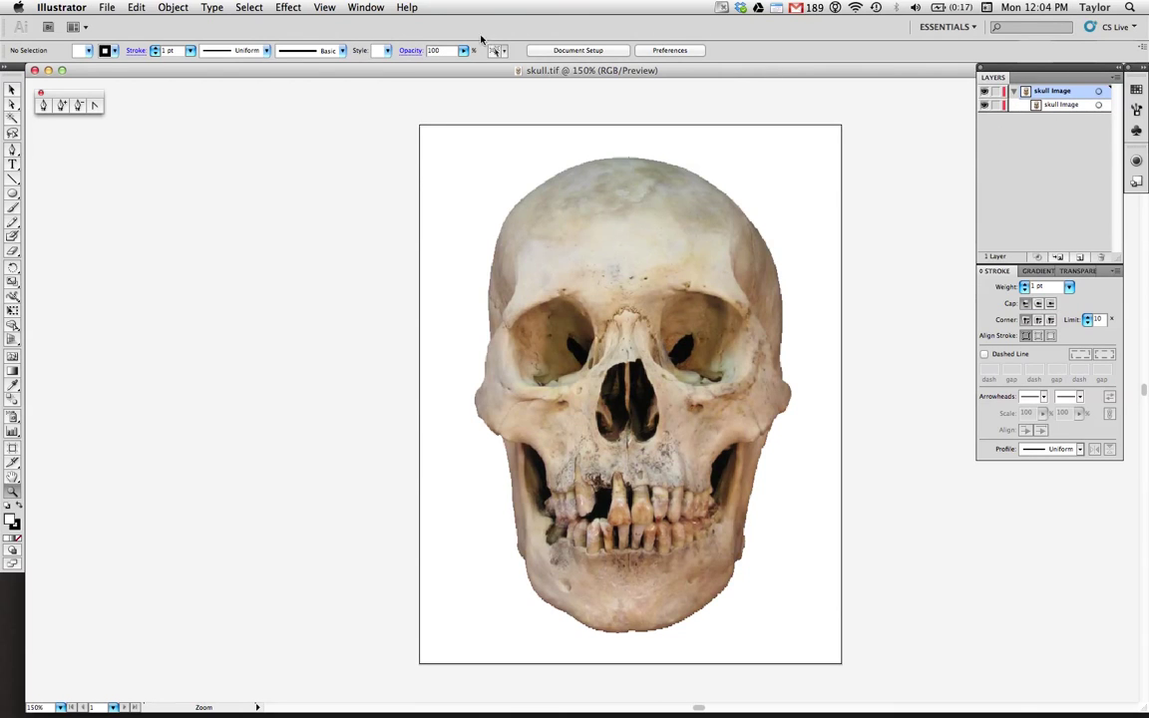
click(366, 7)
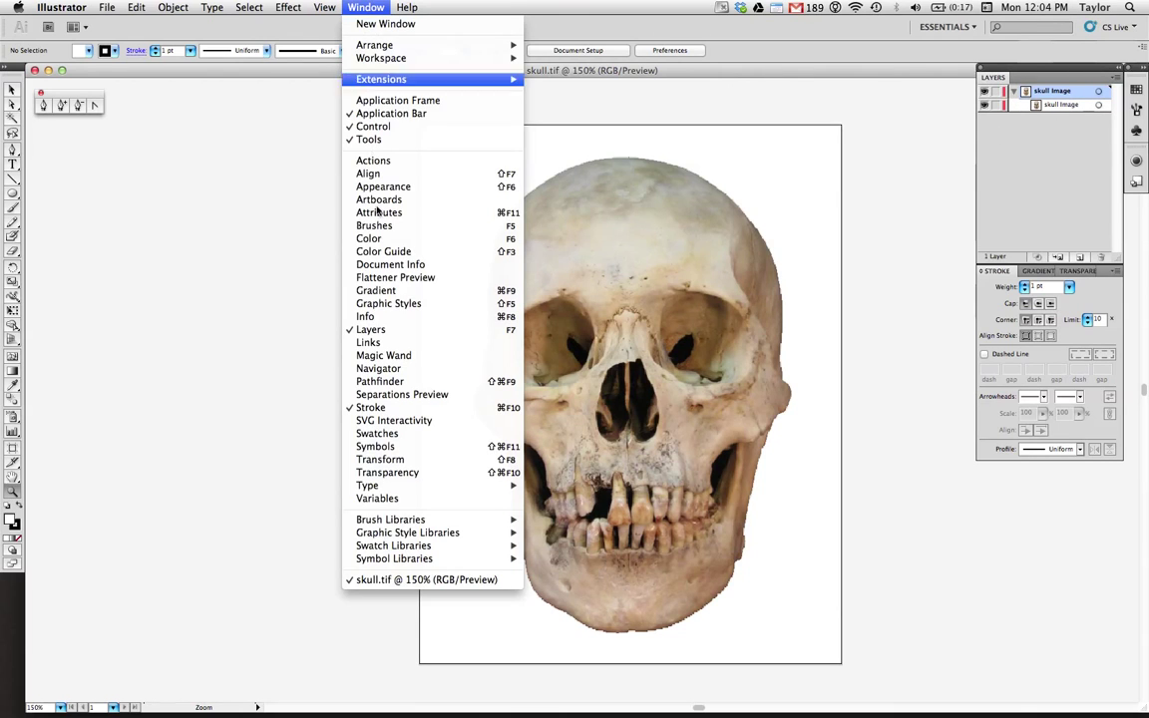
click(868, 194)
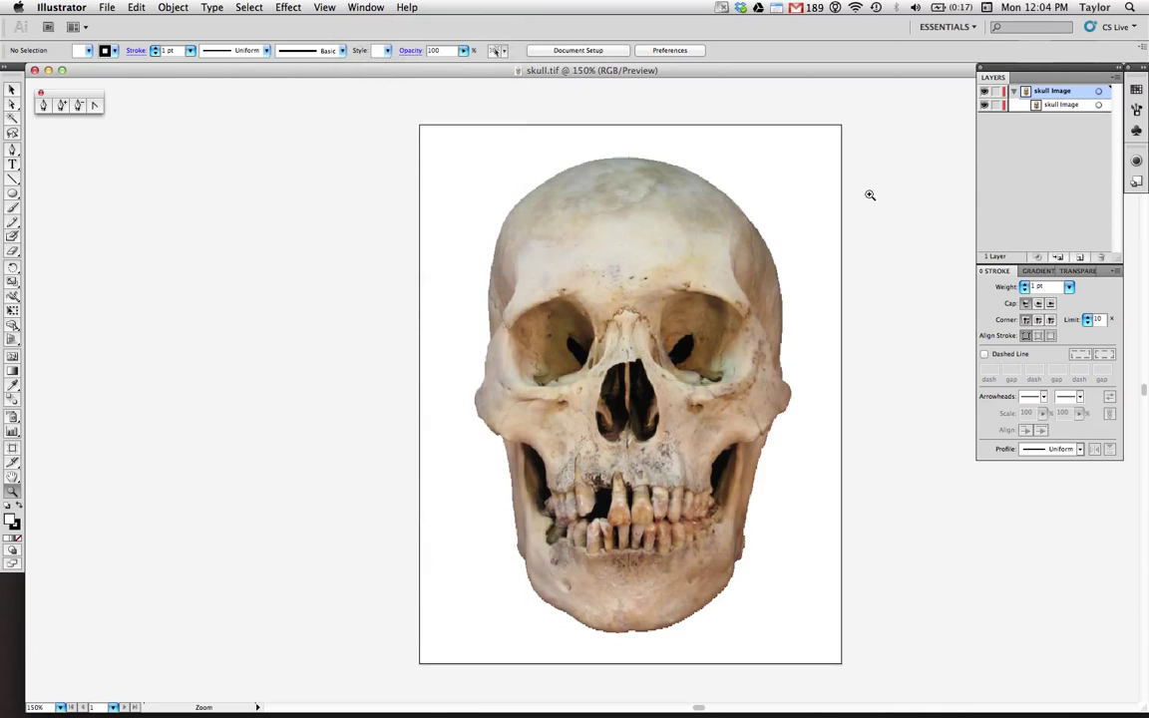
click(1013, 92)
click(1013, 92)
click(1061, 105)
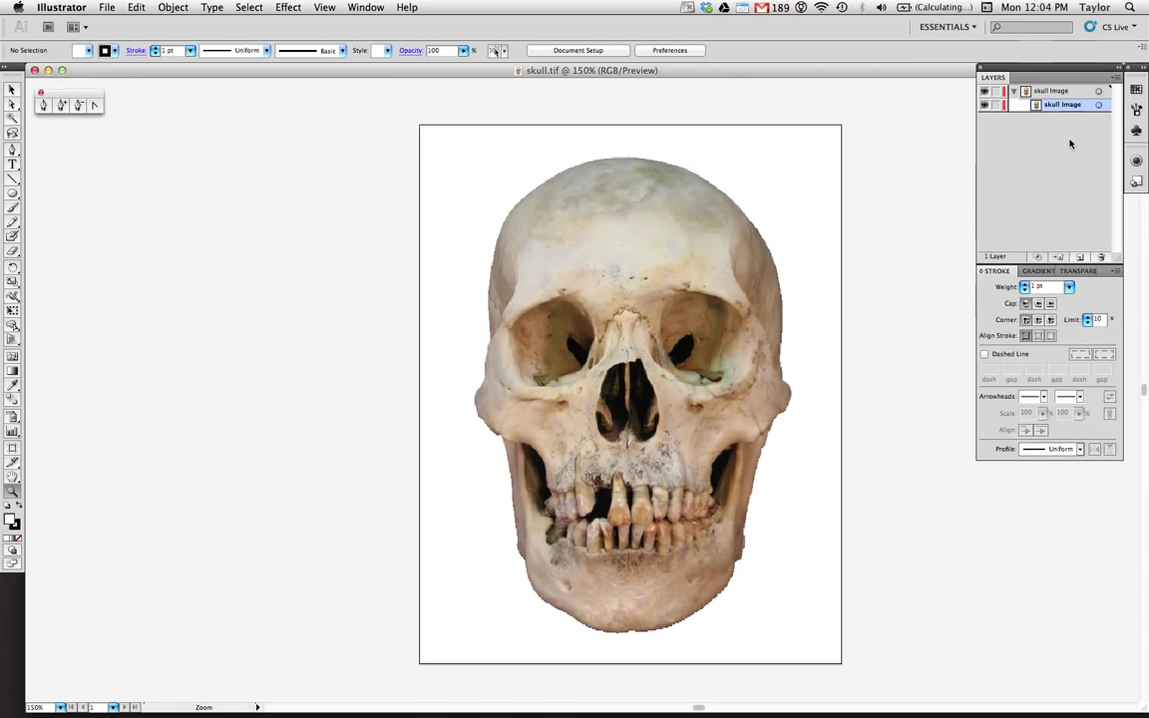
click(996, 105)
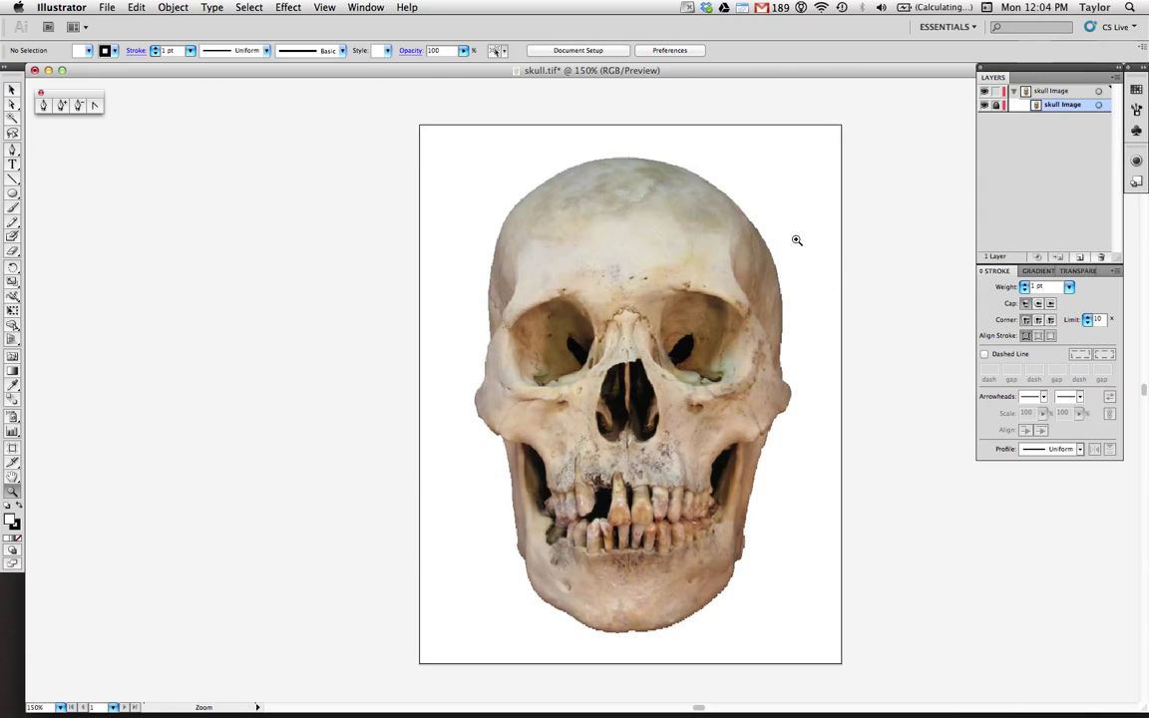
Try to move the locked skull image with the Selection tool, and activate the Pen tool
key(v)
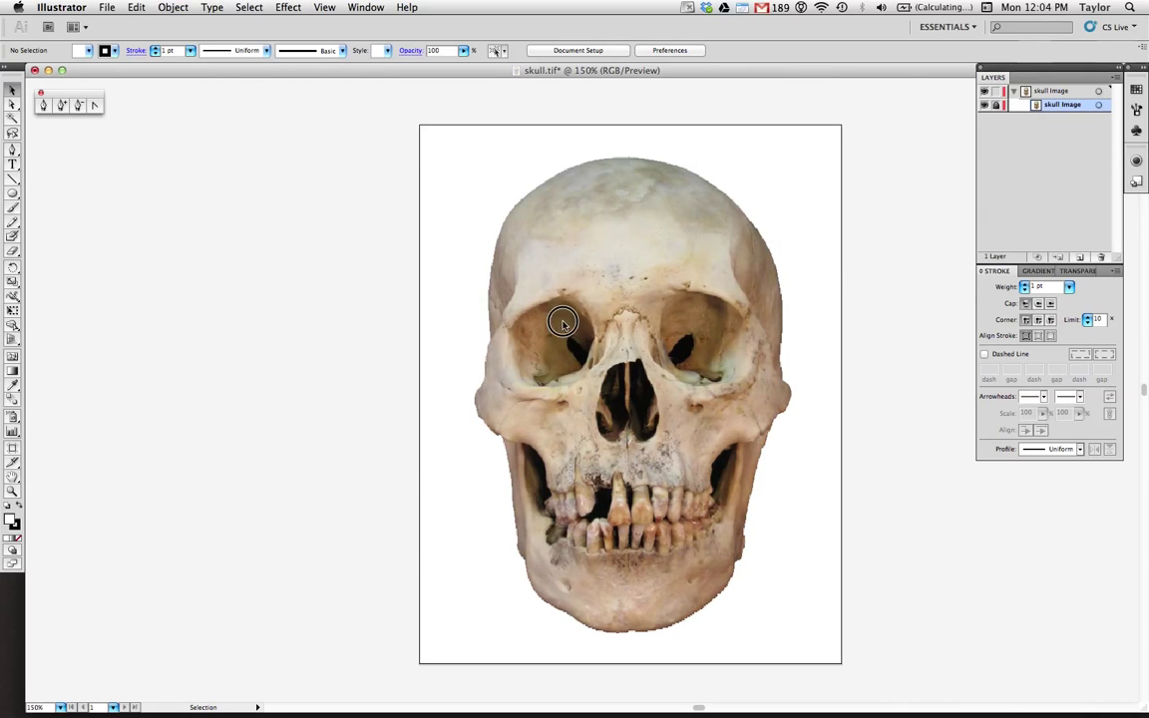
drag(633, 286, 381, 318)
key(p)
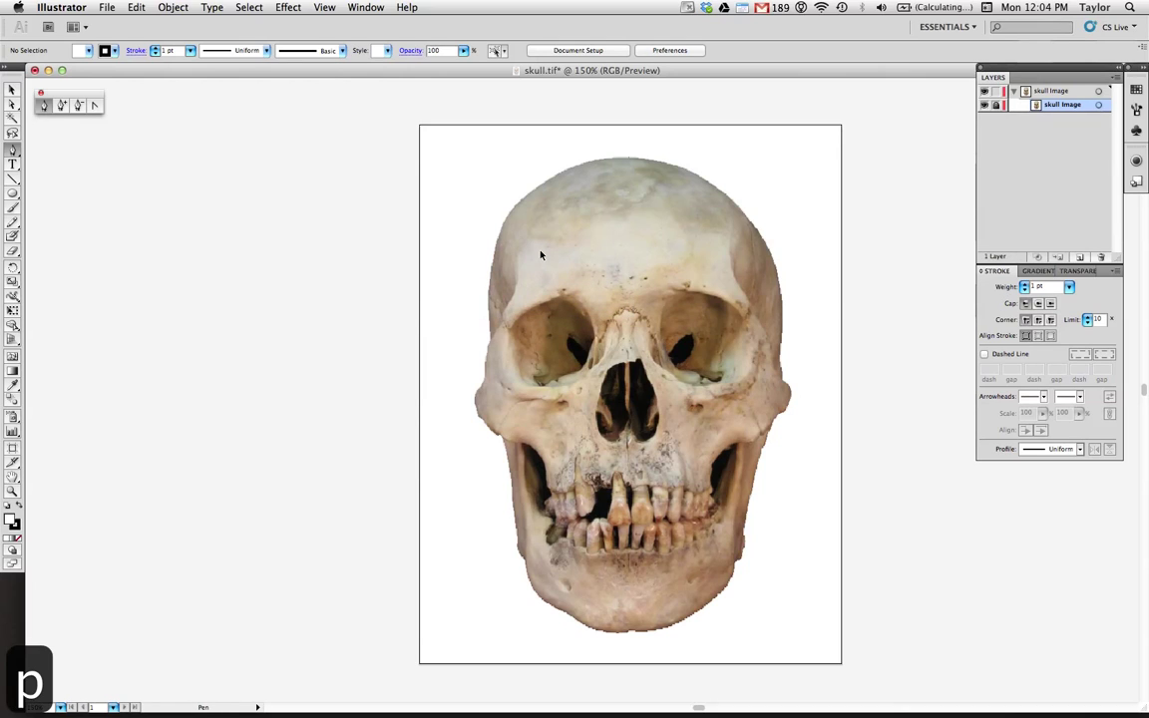
Activate the Pen tool at 400% magnification on the skull's right side and set the fill to none
key(z)
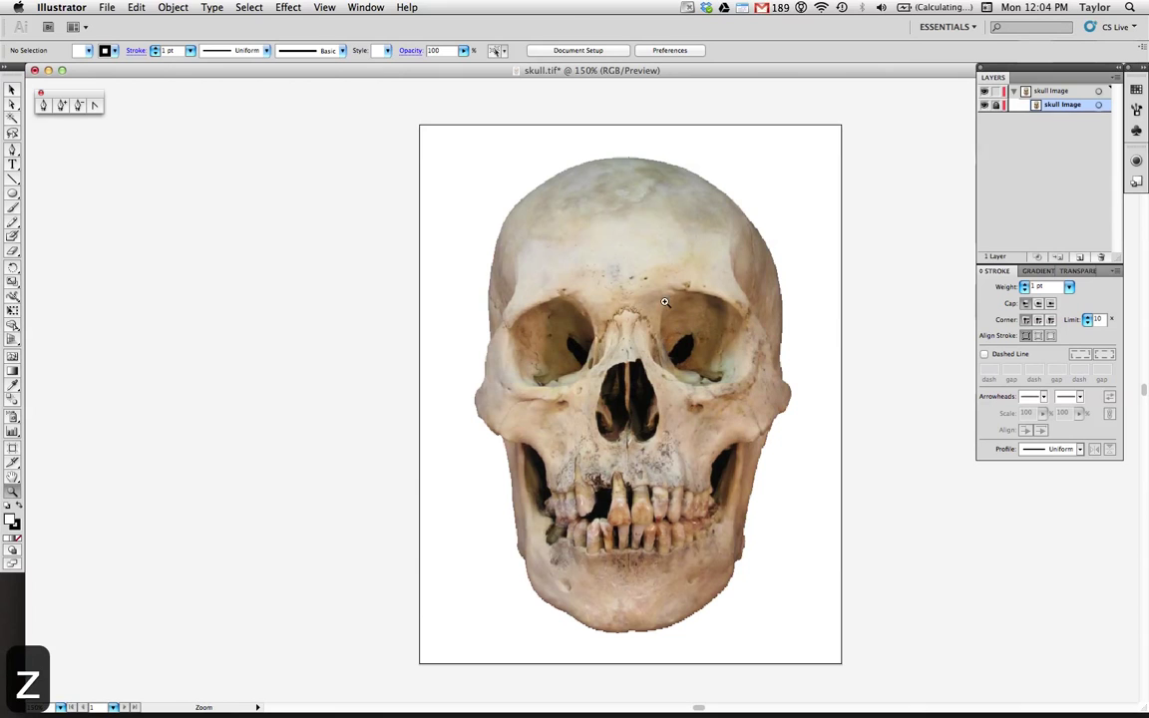
click(782, 351)
click(556, 364)
click(551, 362)
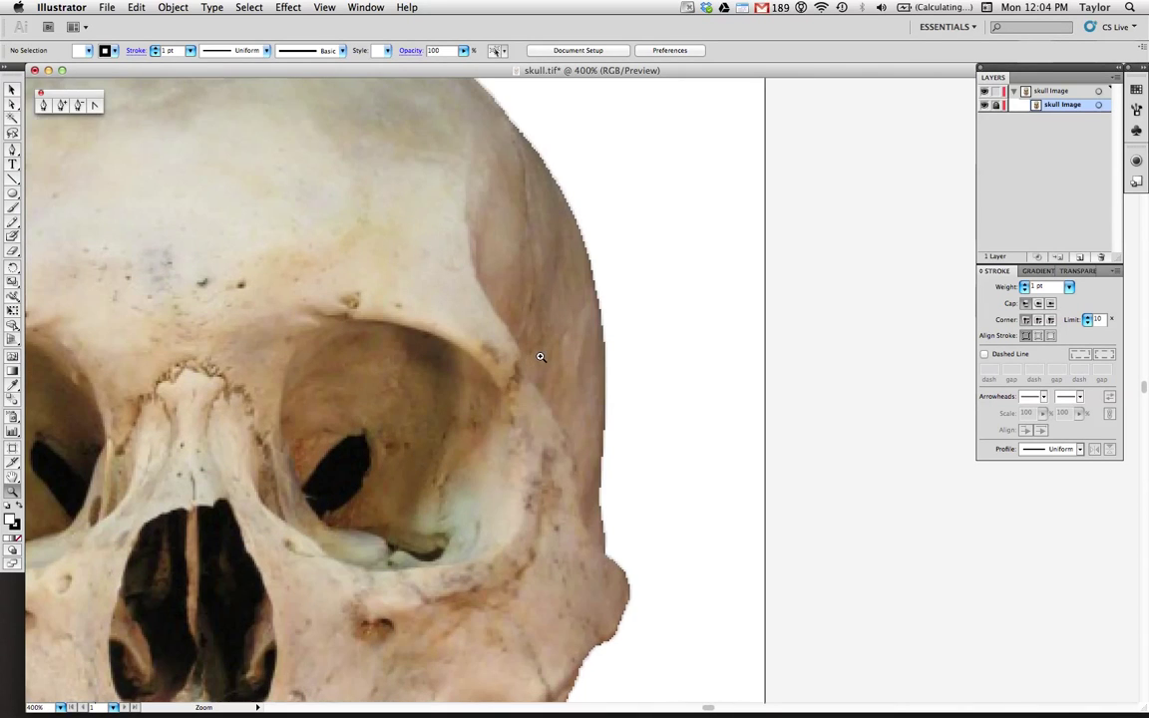
scroll(684, 469, down, 2)
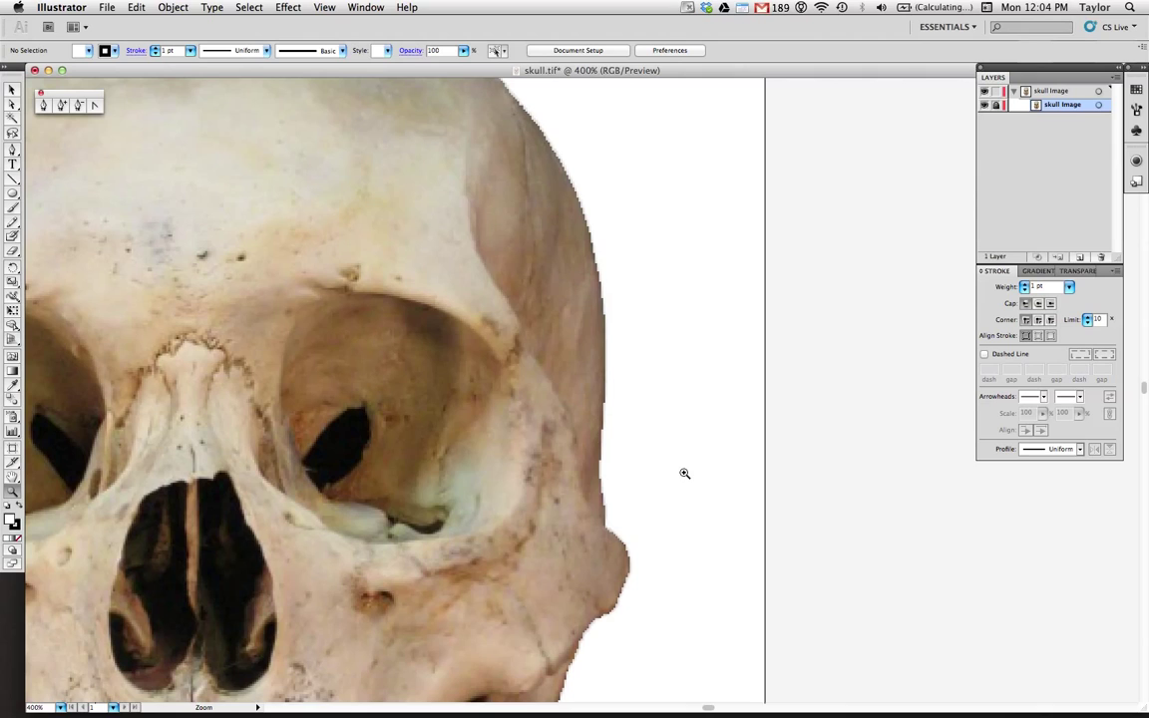
key(p)
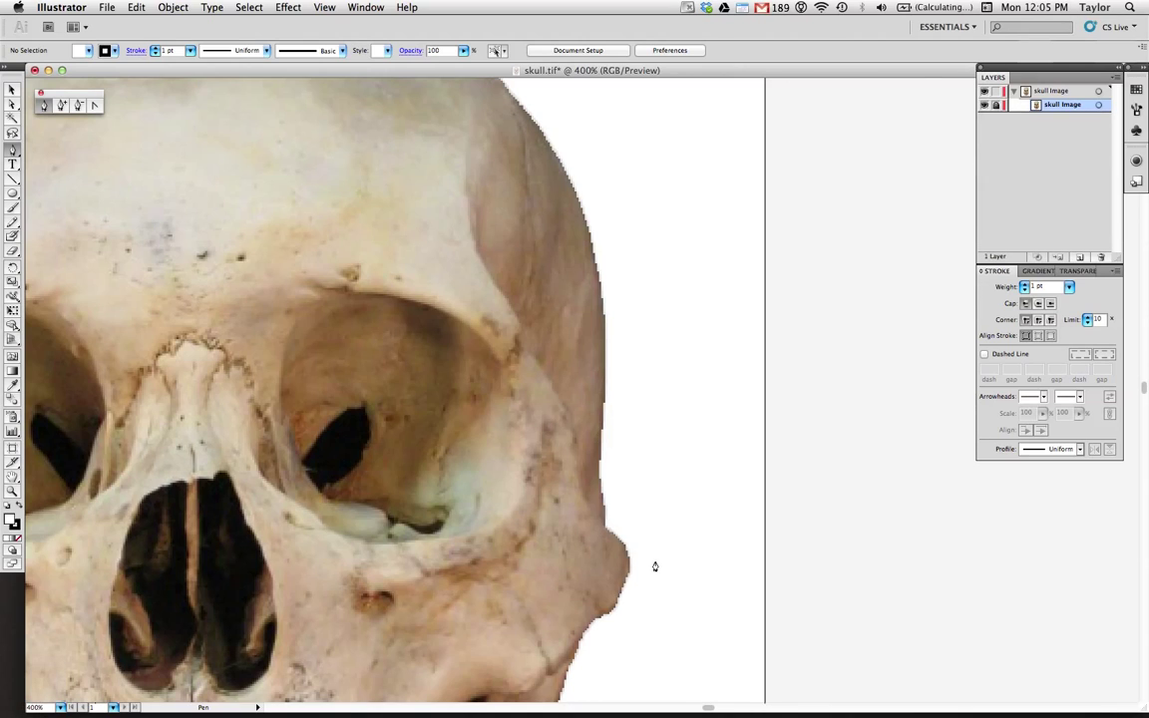
scroll(654, 567, up, 2)
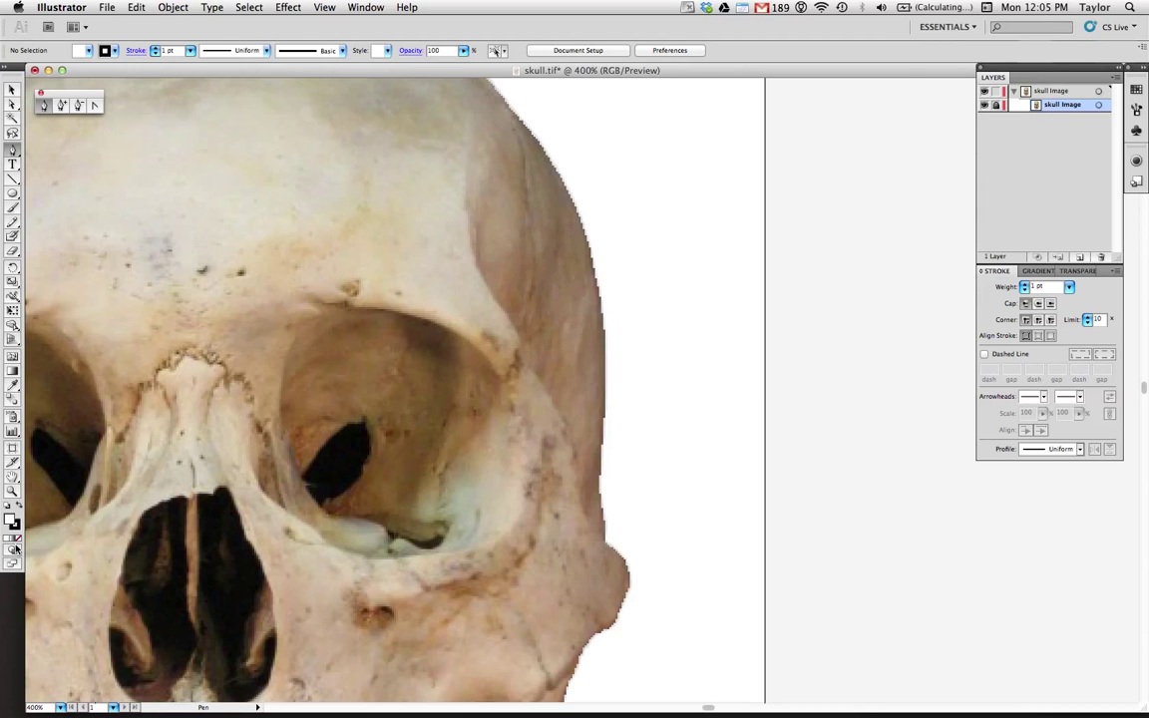
key(slash)
Set the stroke colour to pure red (FF0000) and the stroke weight to 3 pt
click(14, 525)
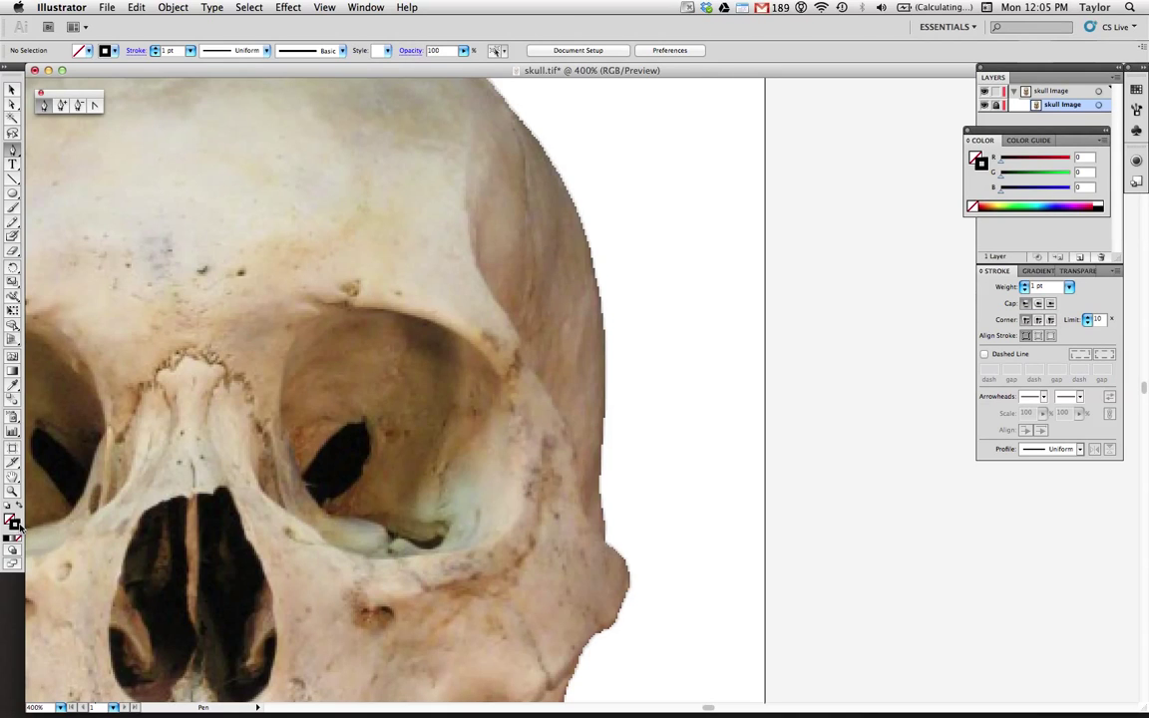
double_click(14, 525)
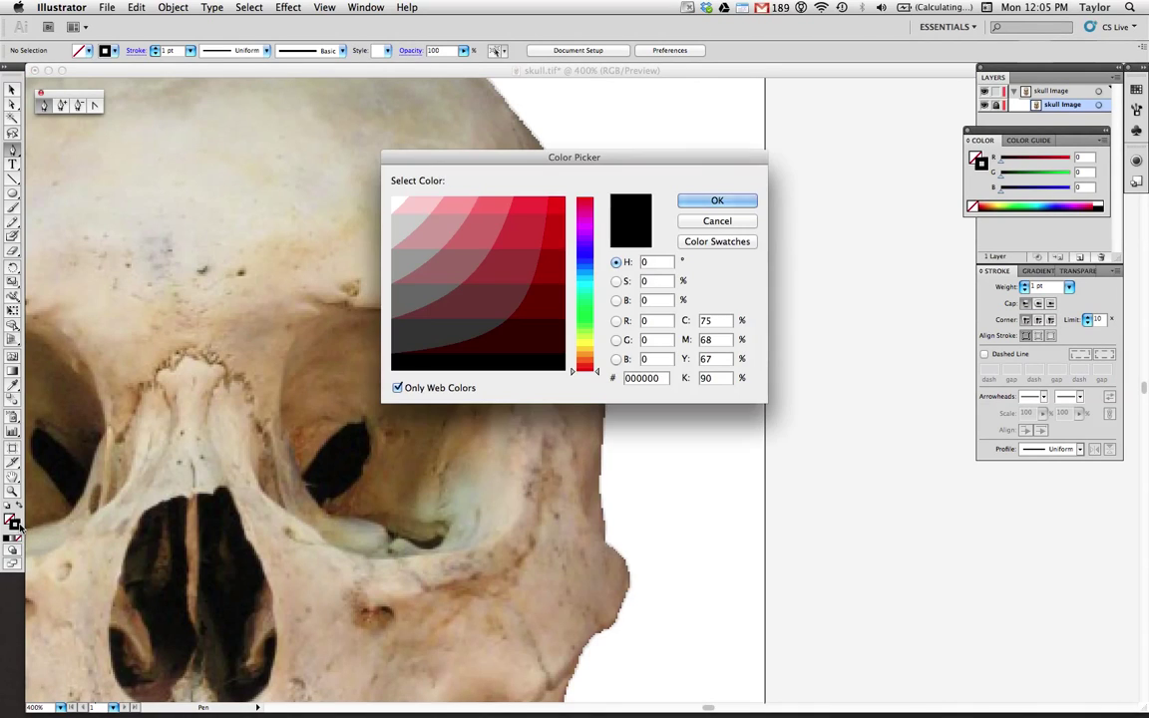
click(559, 204)
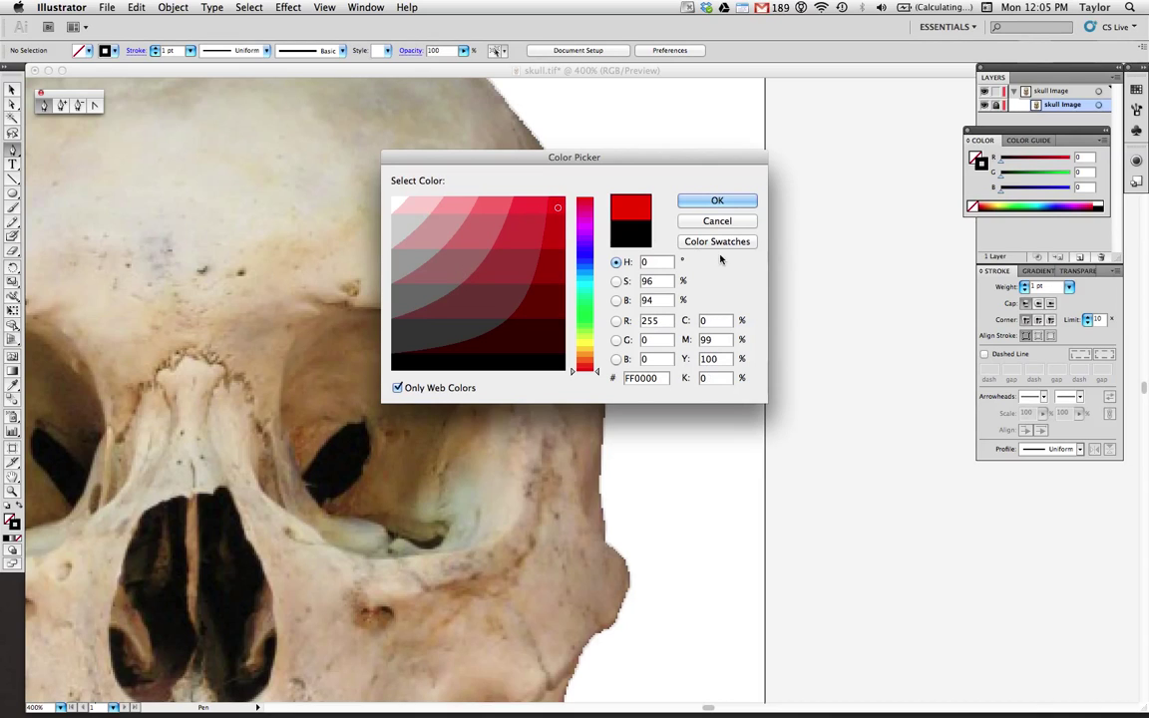
click(749, 202)
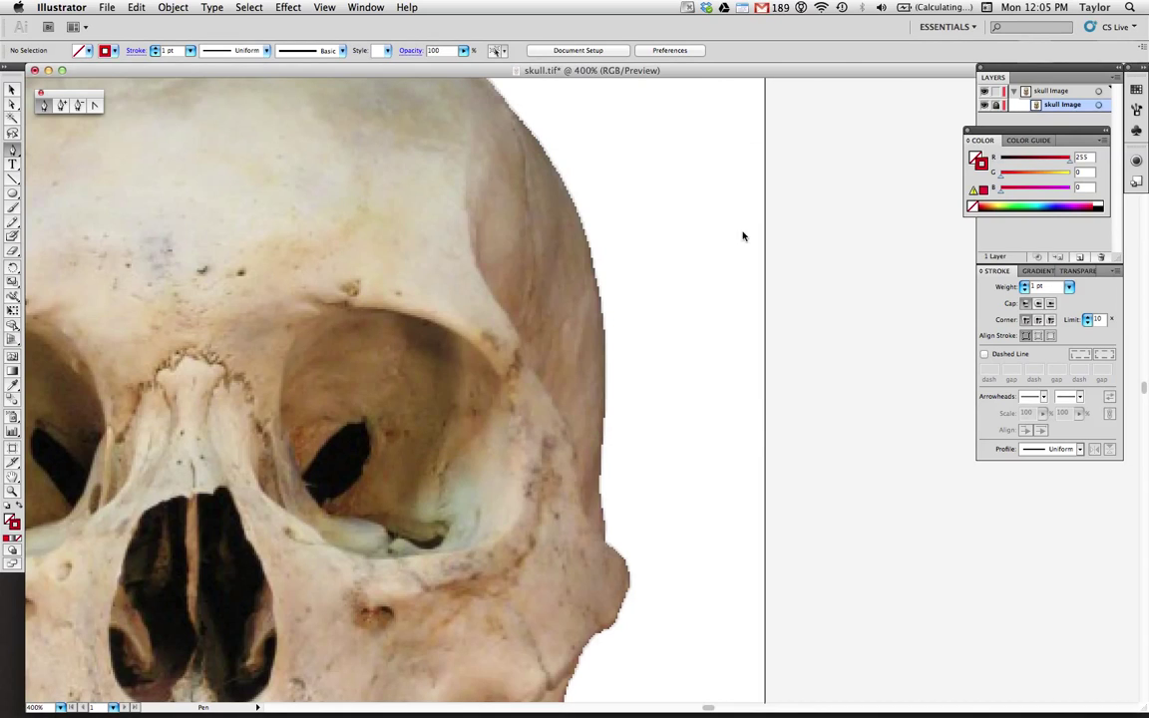
click(1026, 285)
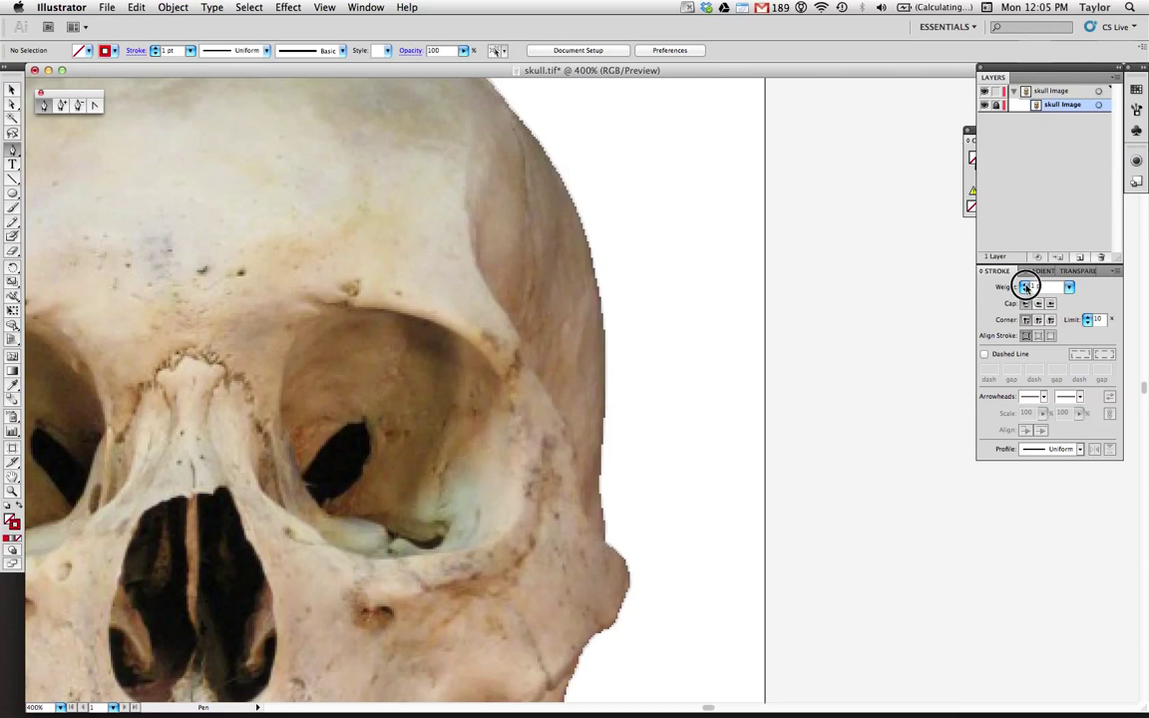
click(1025, 285)
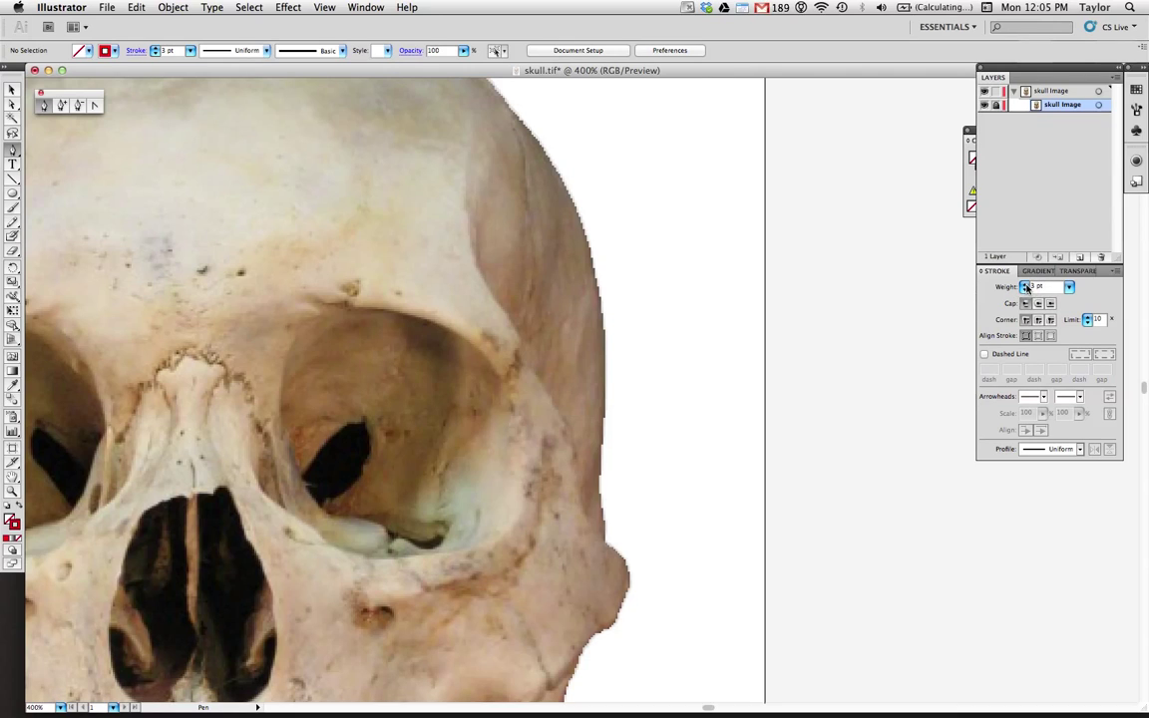
Trace the cranium's right edge with a curved Pen path from the notch above the cheekbone up to the upper cranium, and deselect it
click(608, 545)
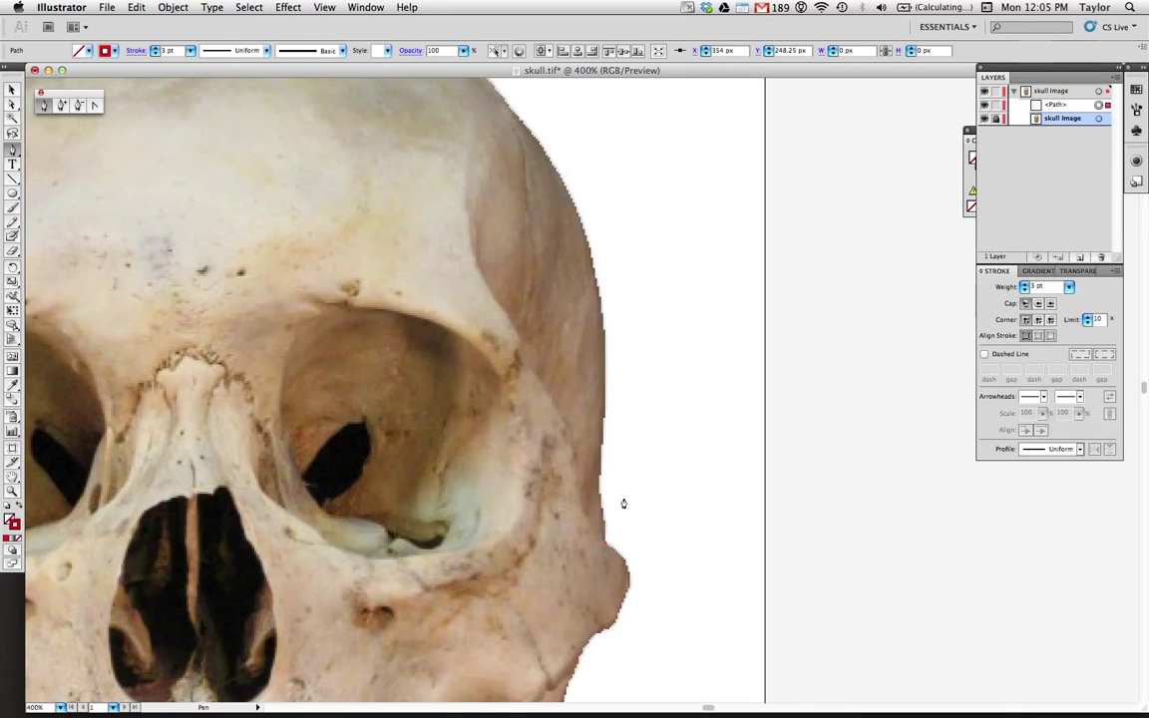
drag(599, 488, 598, 453)
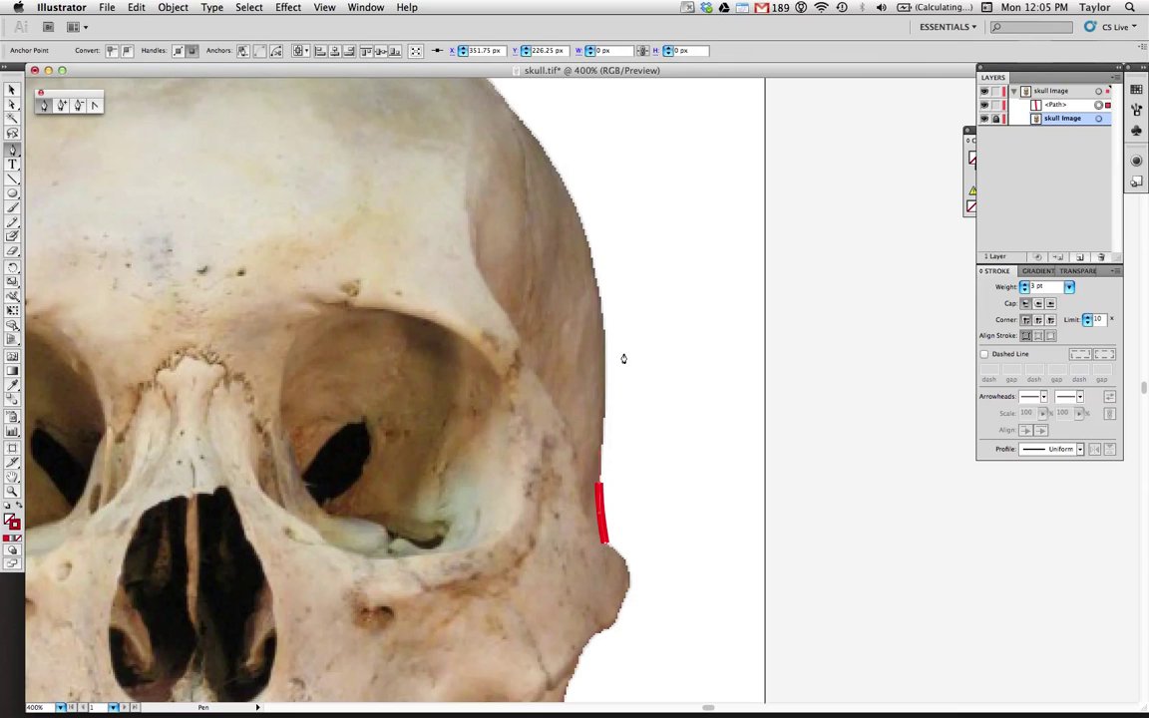
drag(602, 320, 590, 233)
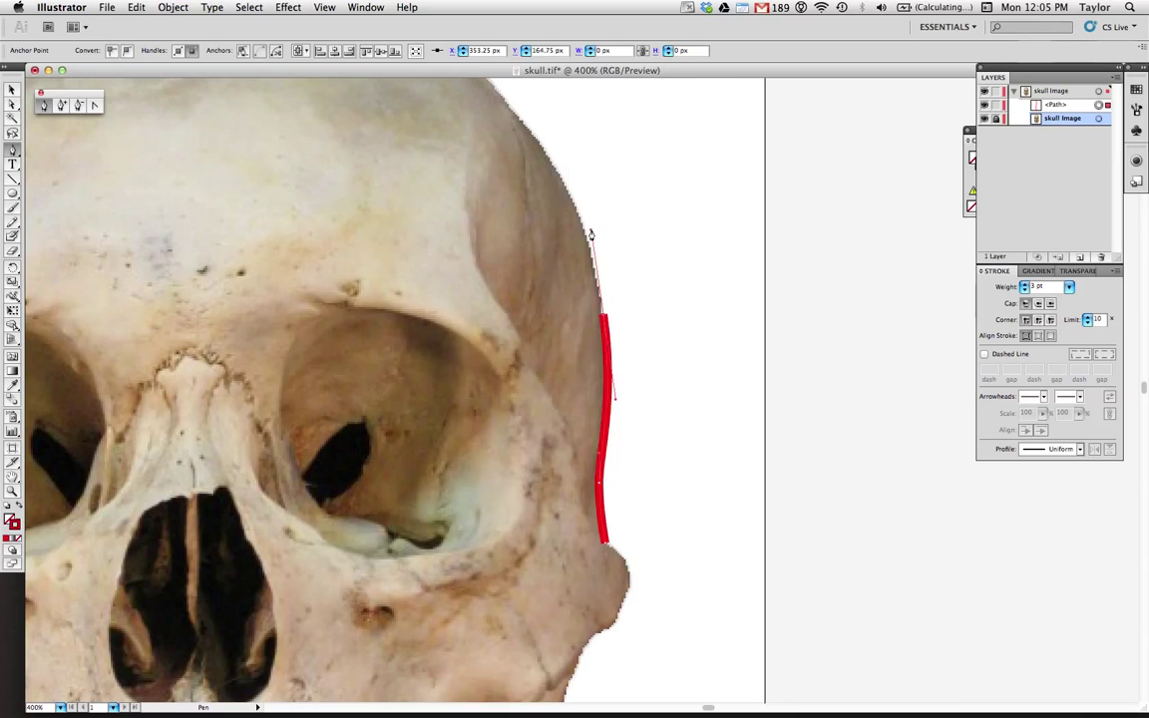
drag(516, 120, 477, 83)
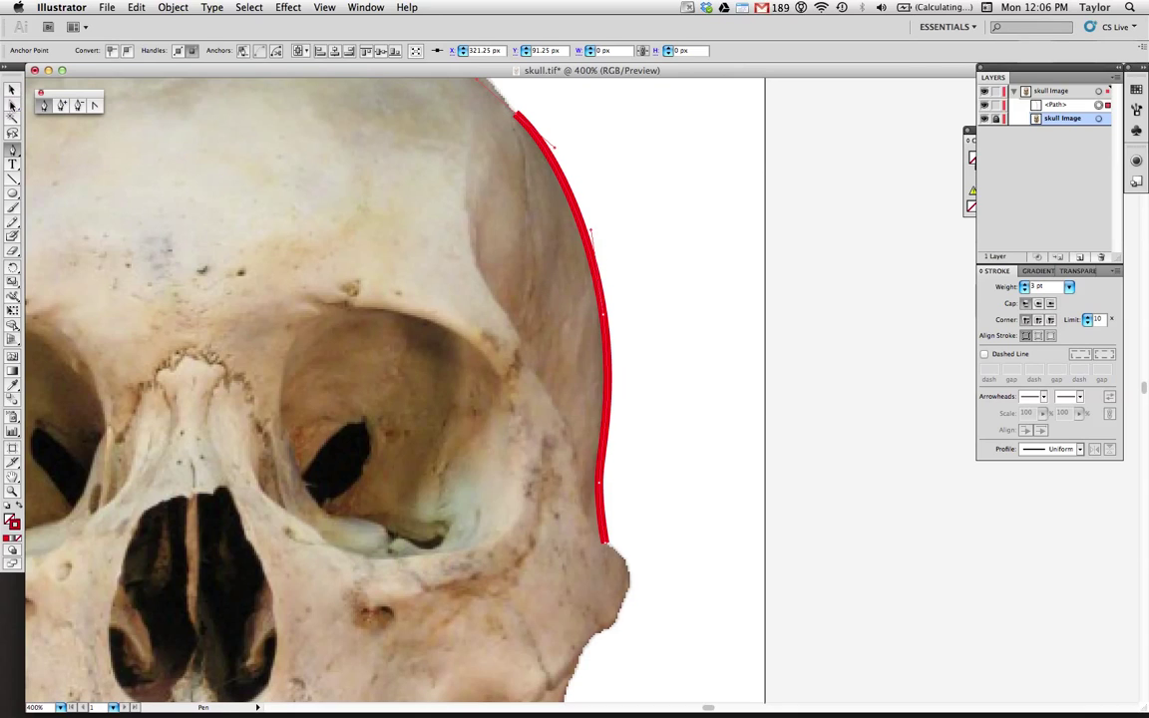
key(a)
click(659, 220)
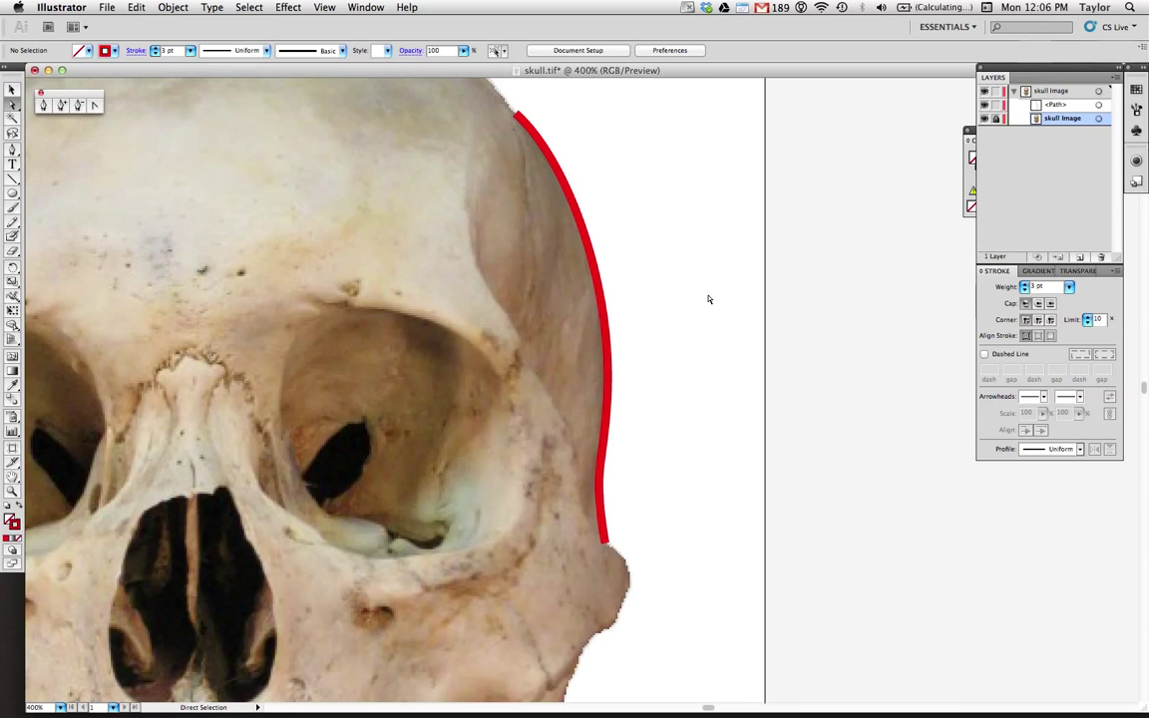
Continue the red path from its lower end, curving around the cheekbone bump and running straight down the upper jaw edge
scroll(707, 379, down, 5)
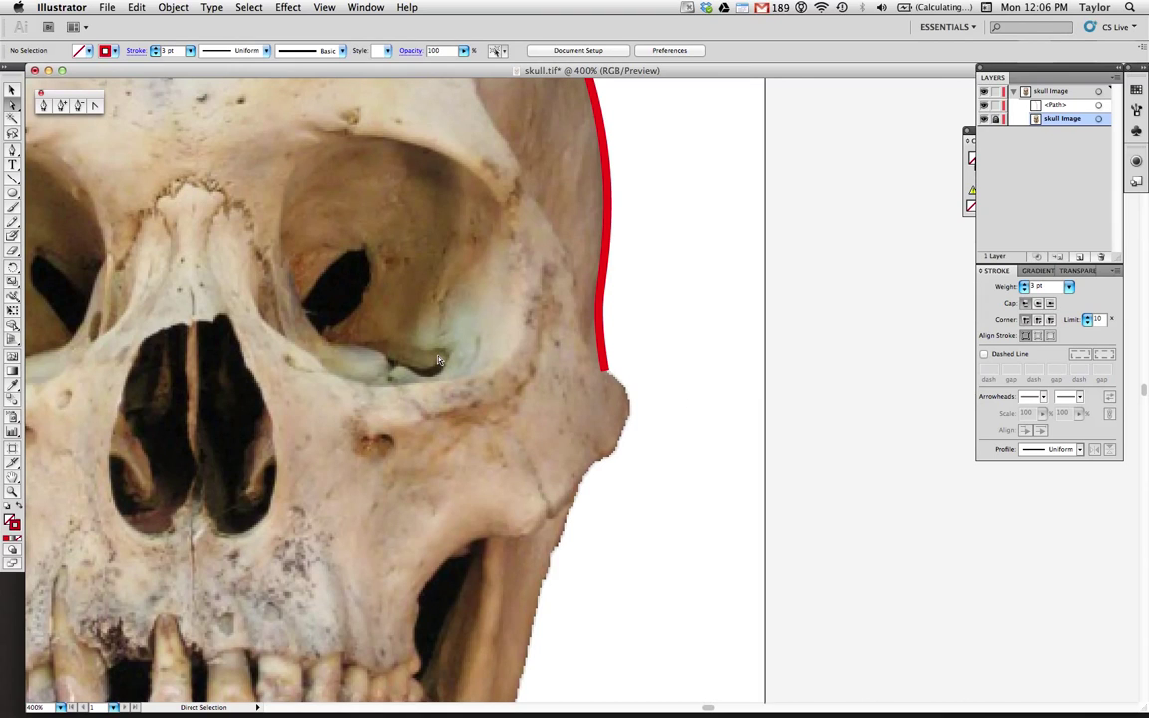
key(p)
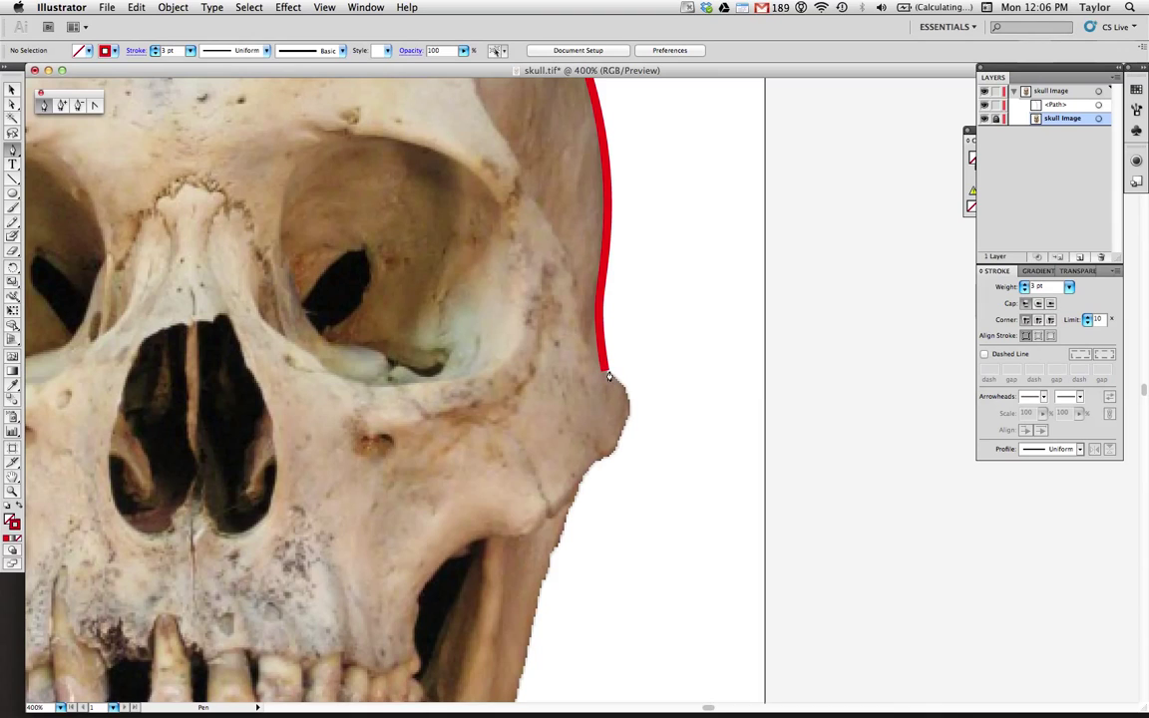
key(a)
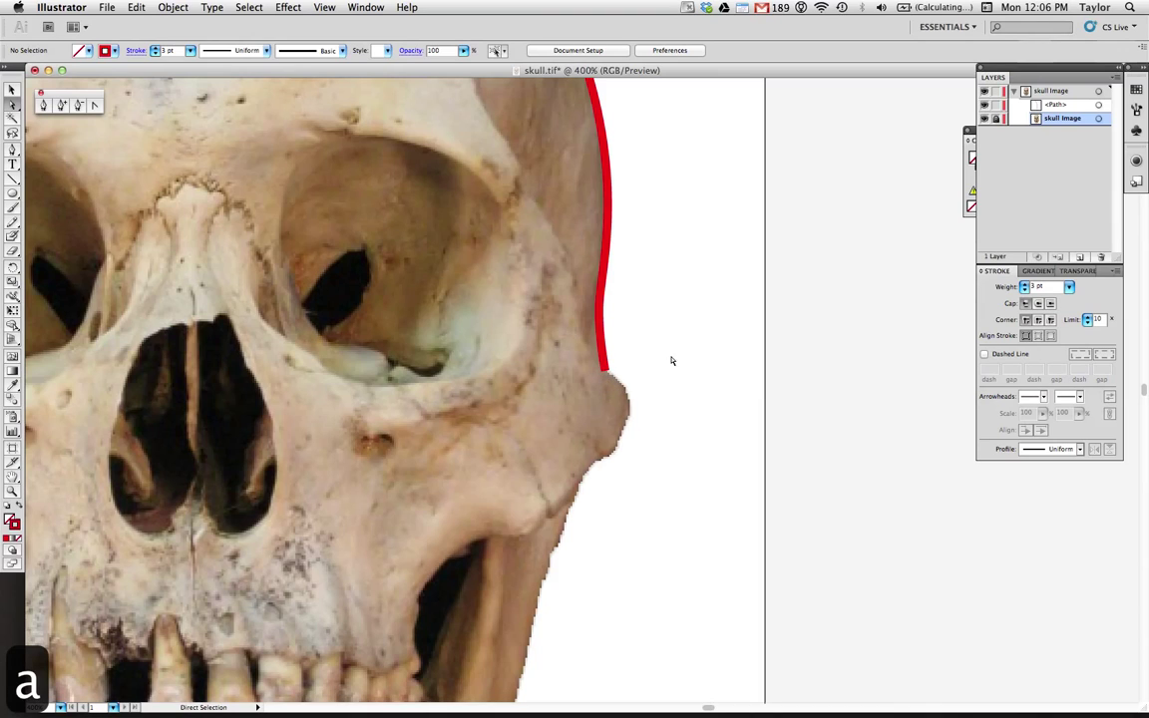
click(601, 332)
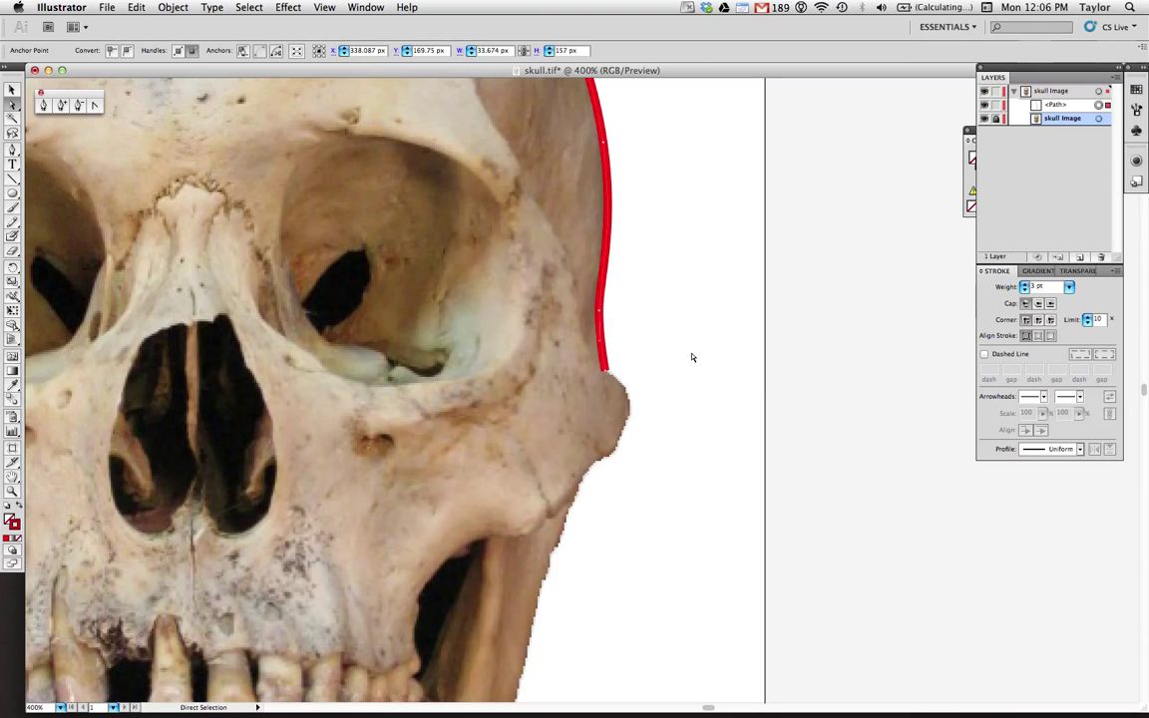
key(p)
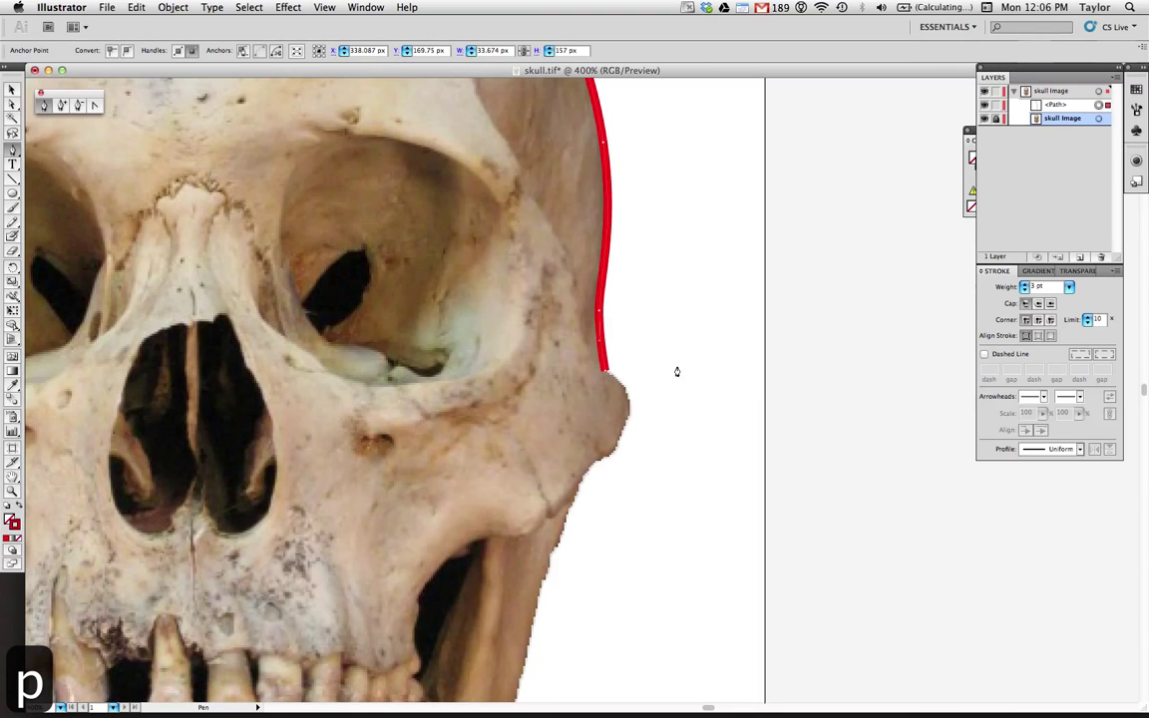
click(603, 373)
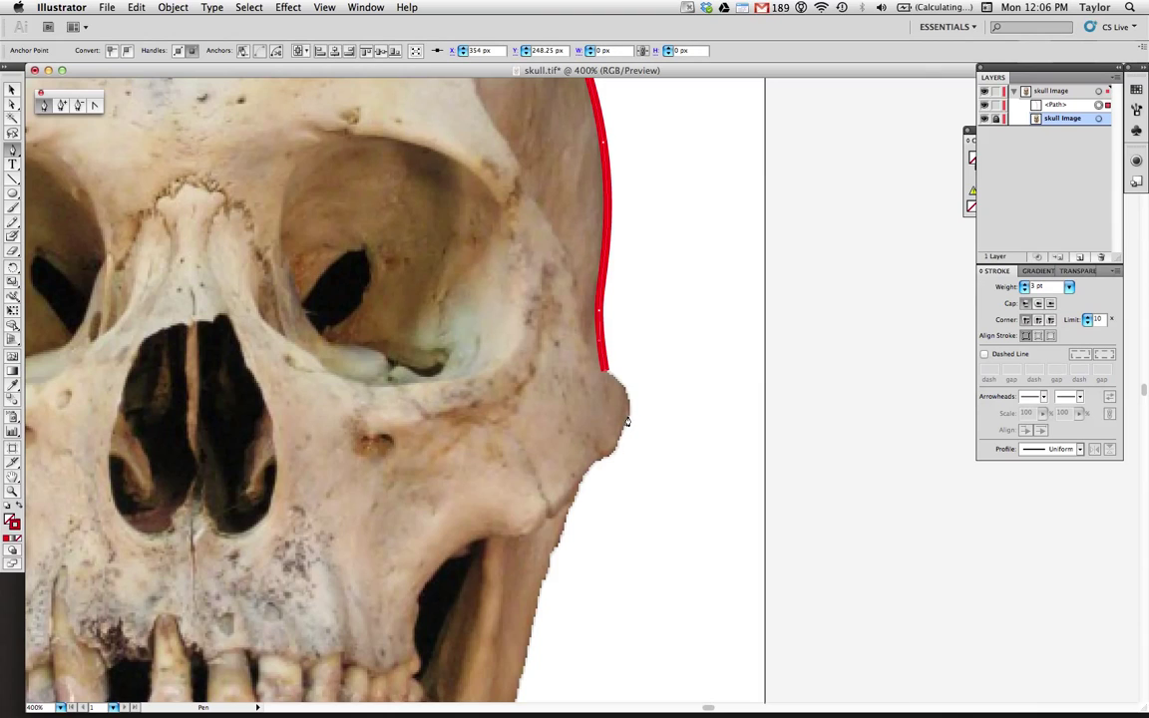
mouse_move(629, 413)
mouse_down()
mouse_move(625, 456)
mouse_move(576, 472)
mouse_move(576, 487)
mouse_move(580, 477)
mouse_up()
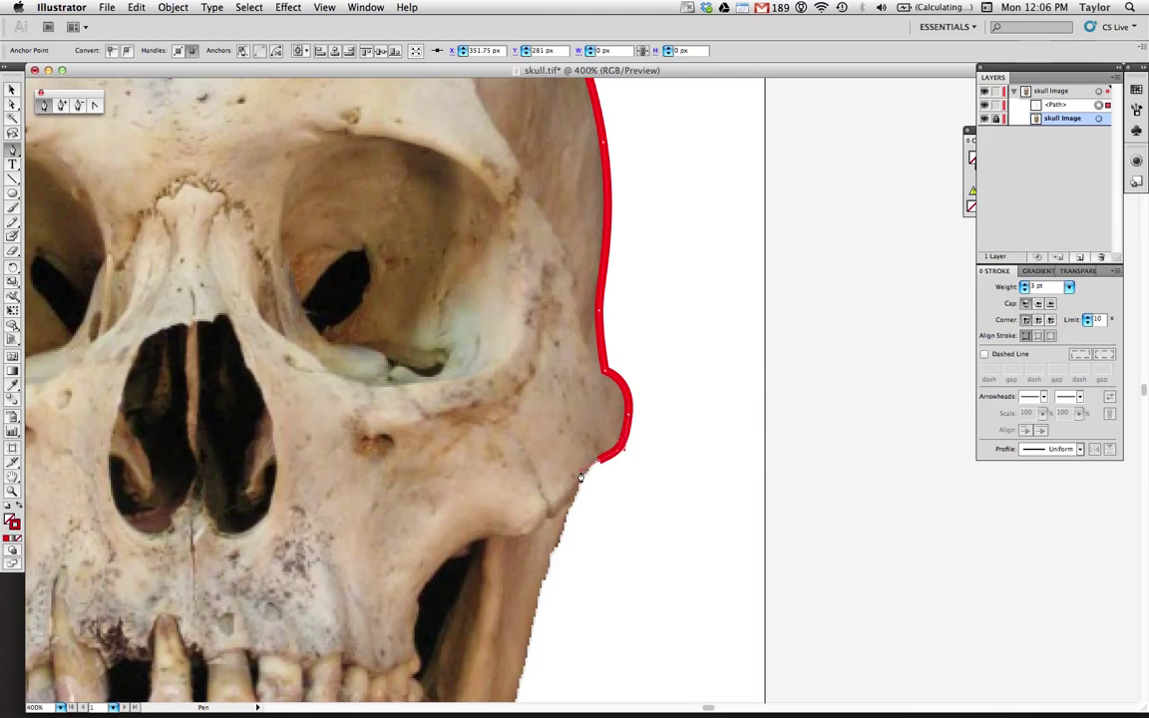
click(518, 687)
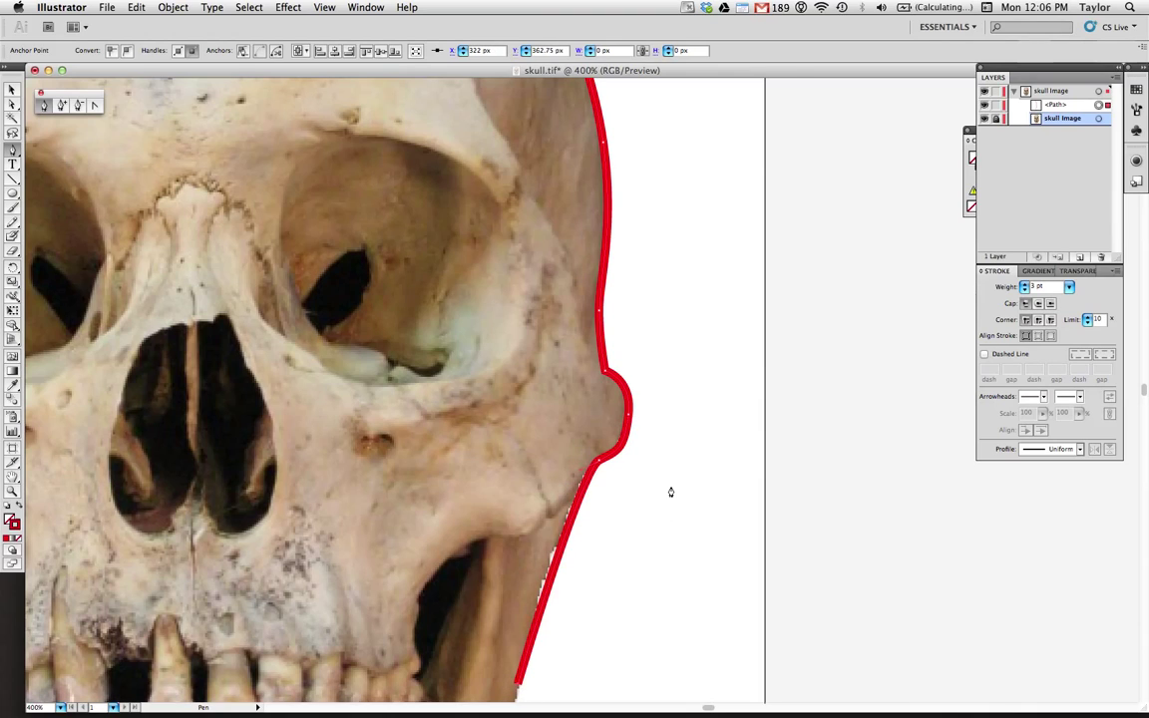
Extend the path with straight segments down the jaw's right edge, around the jaw corner and along to the chin
scroll(671, 492, down, 10)
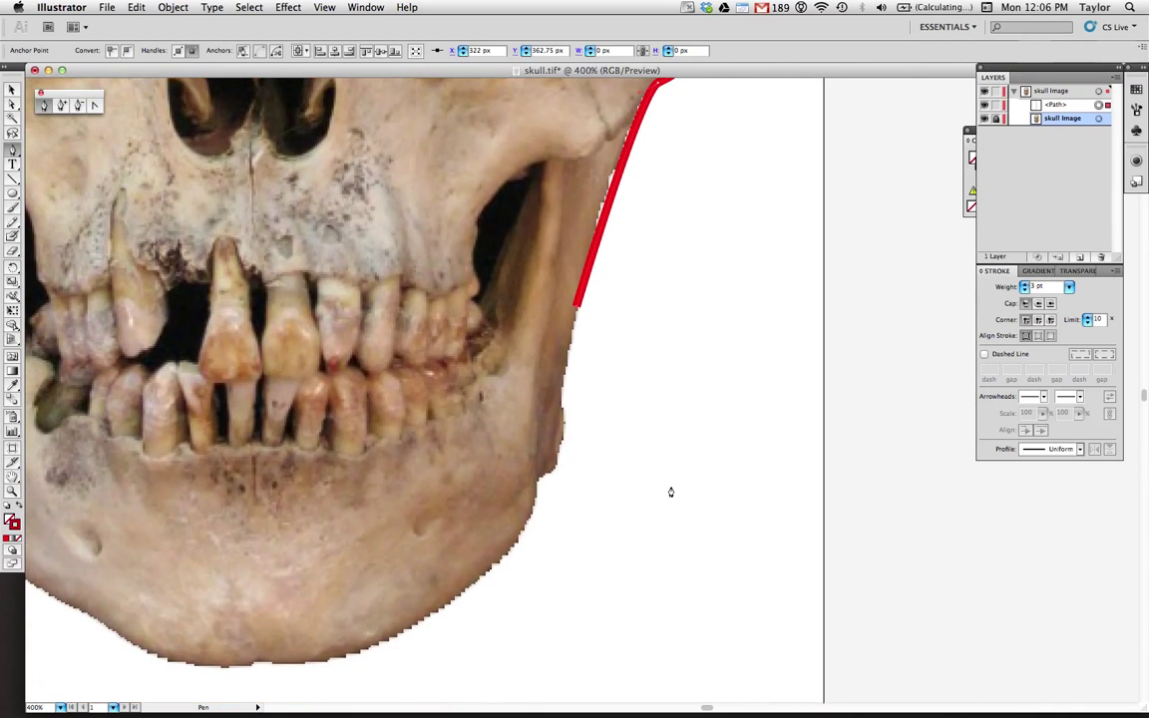
click(560, 397)
click(563, 439)
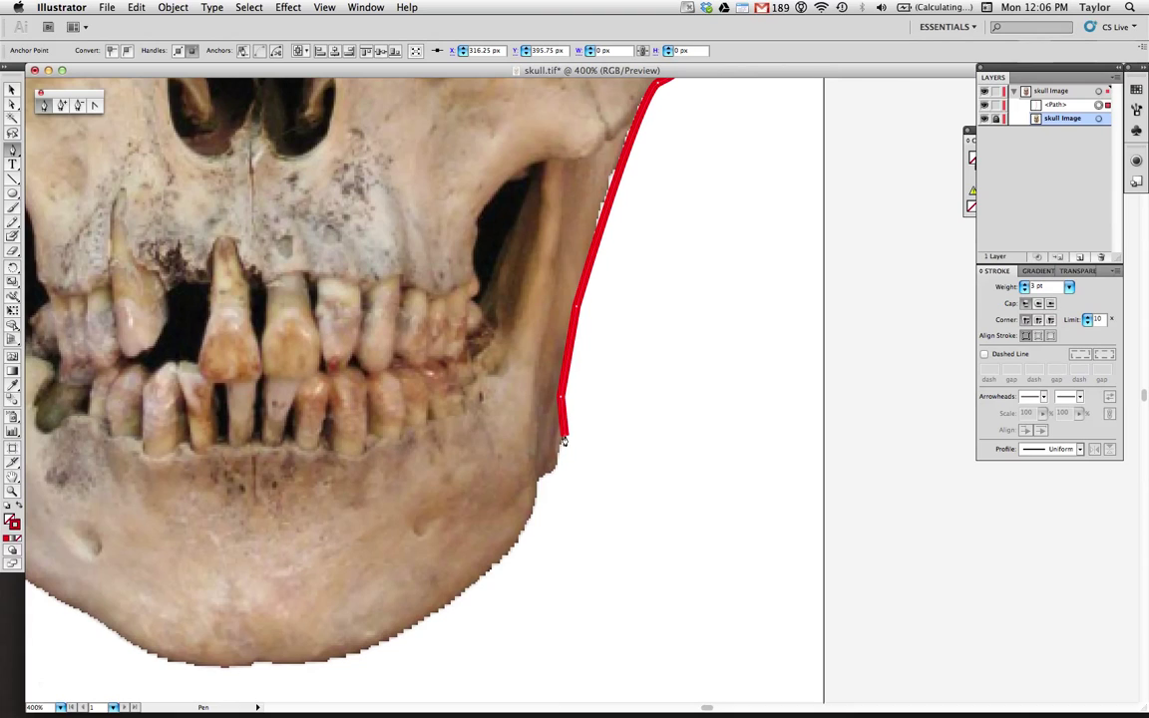
click(538, 474)
click(532, 519)
click(389, 634)
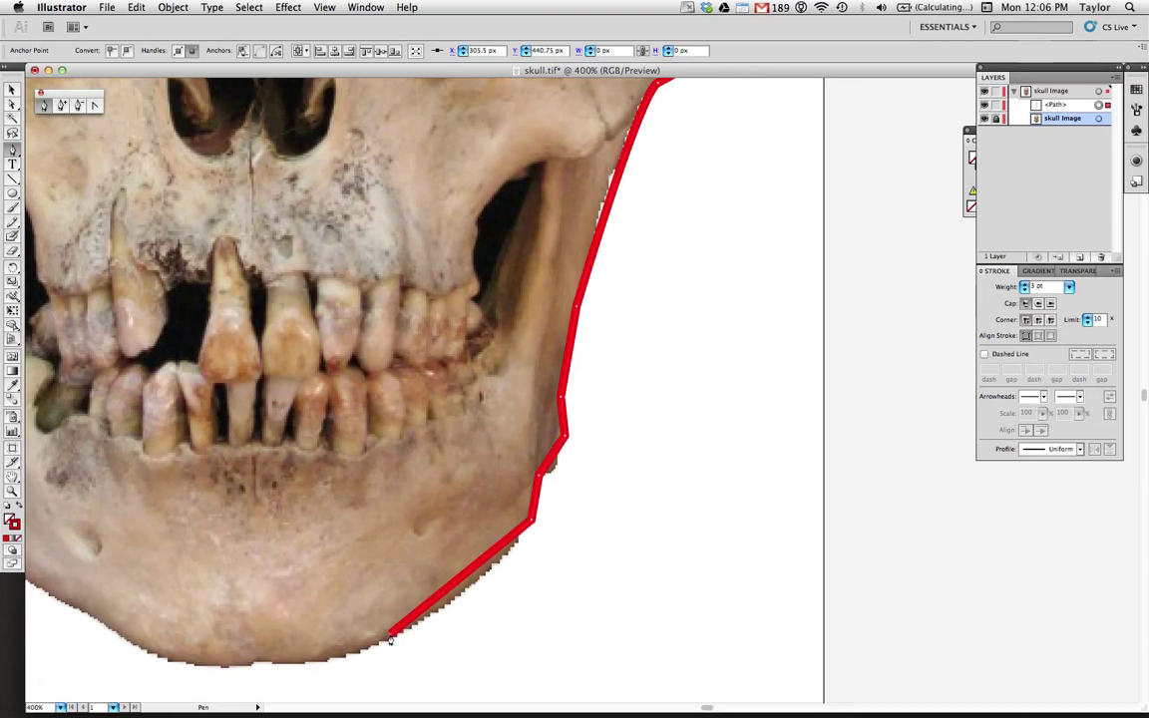
Convert the jaw path's corner points to smooth points with the Convert Anchor Point tool, curving the segments along the bone edge
click(94, 104)
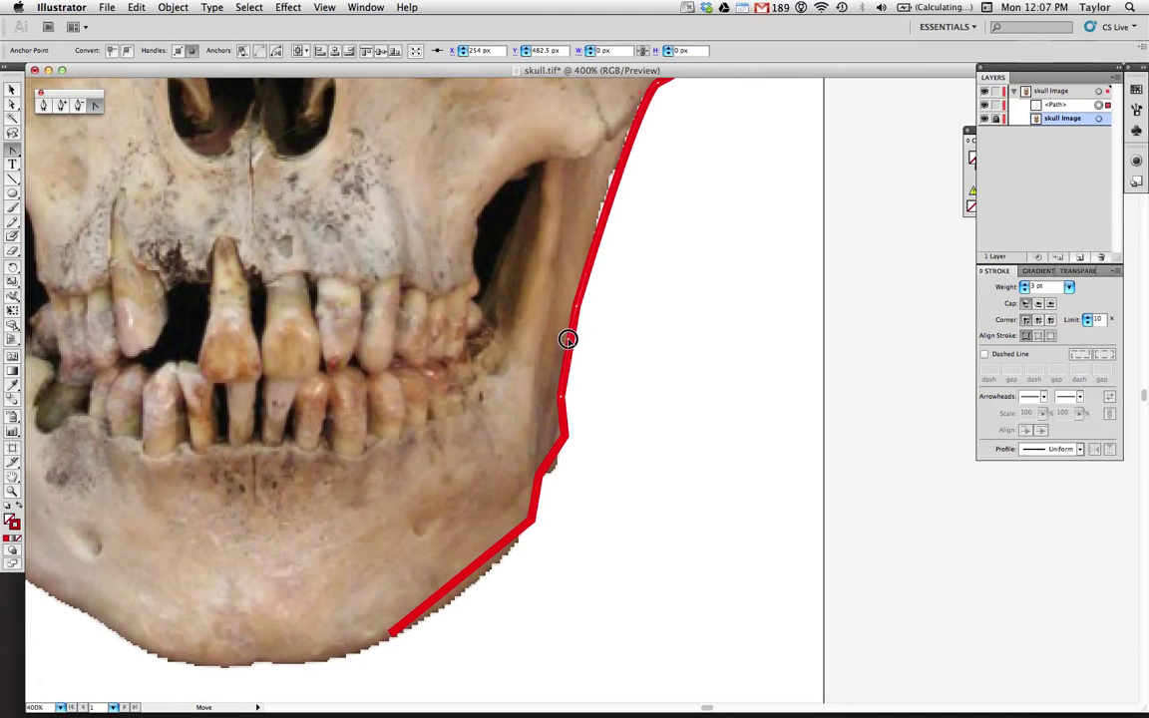
click(564, 397)
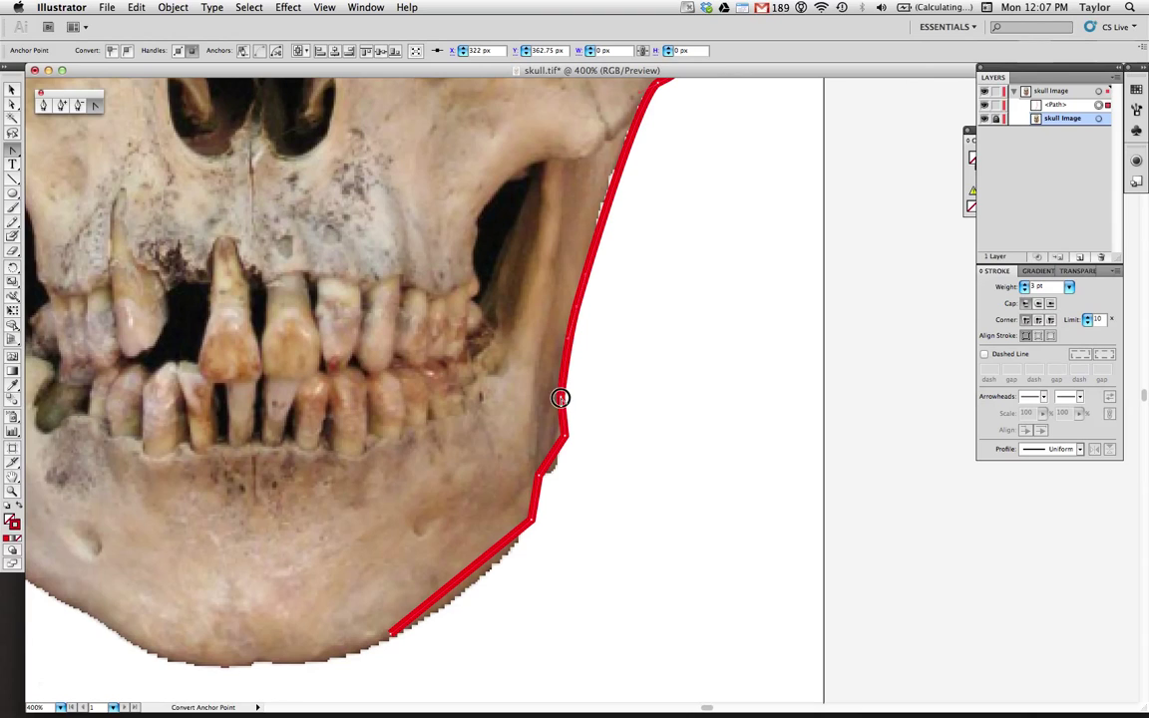
click(566, 434)
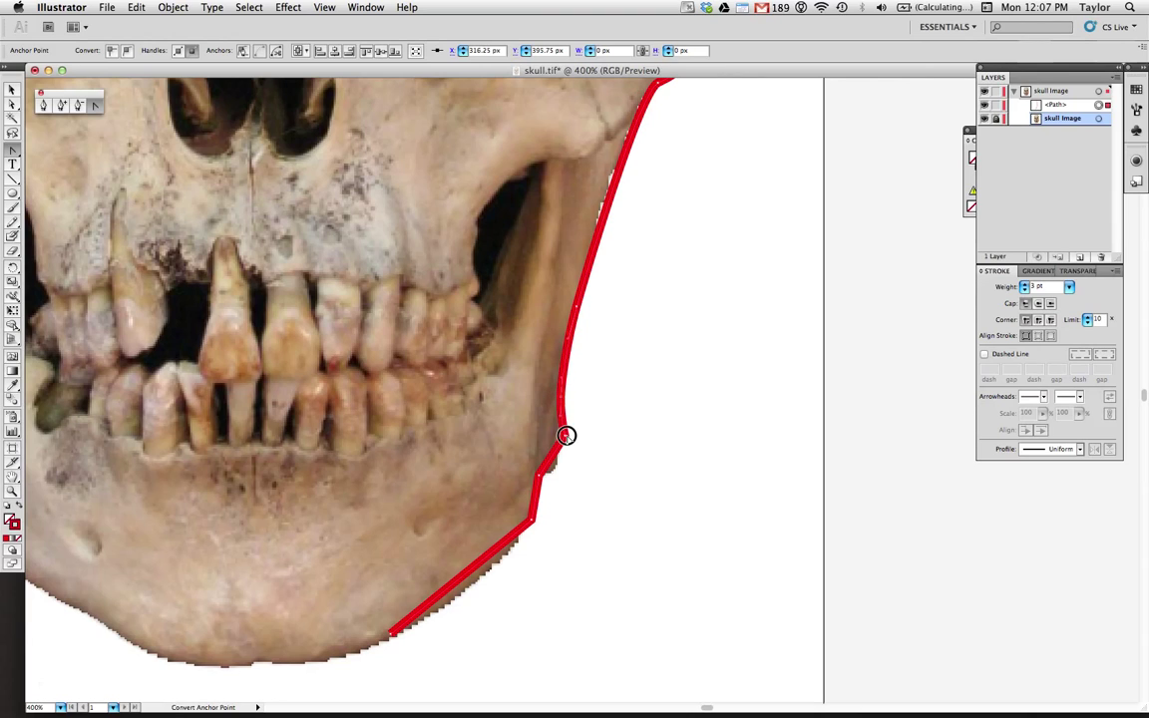
drag(566, 436, 553, 472)
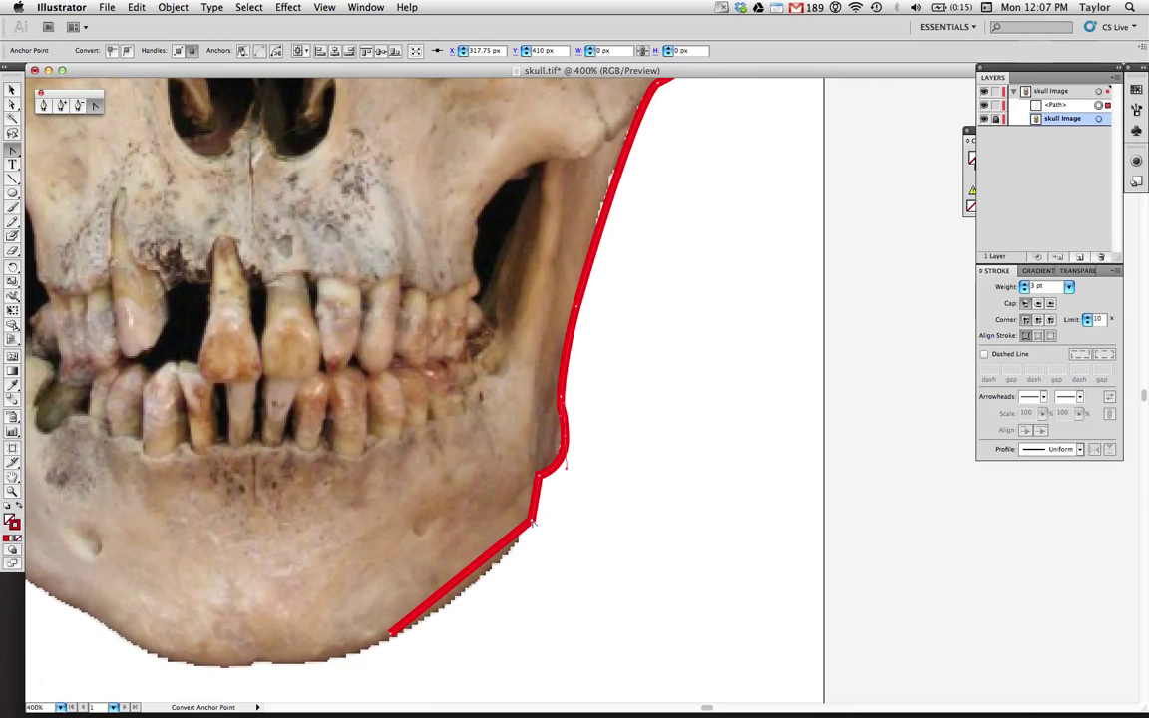
drag(534, 520, 513, 553)
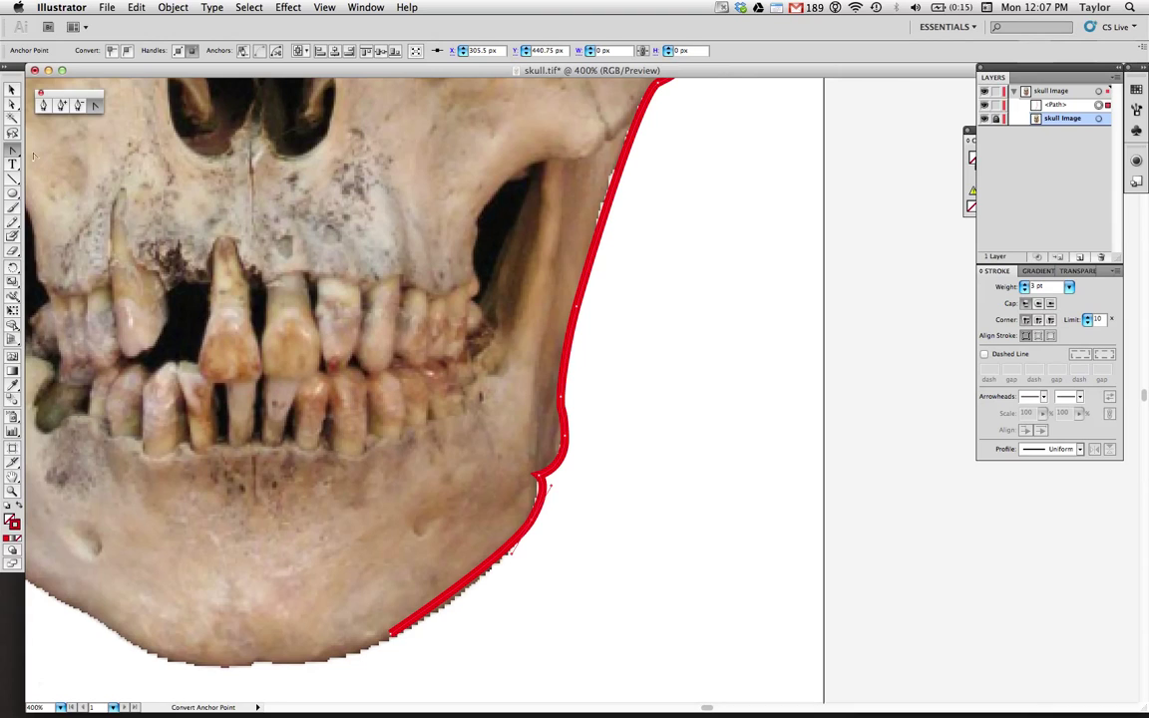
Move the lower jaw anchor point down along the bone edge with the Direct Selection tool, and deselect the path
click(12, 104)
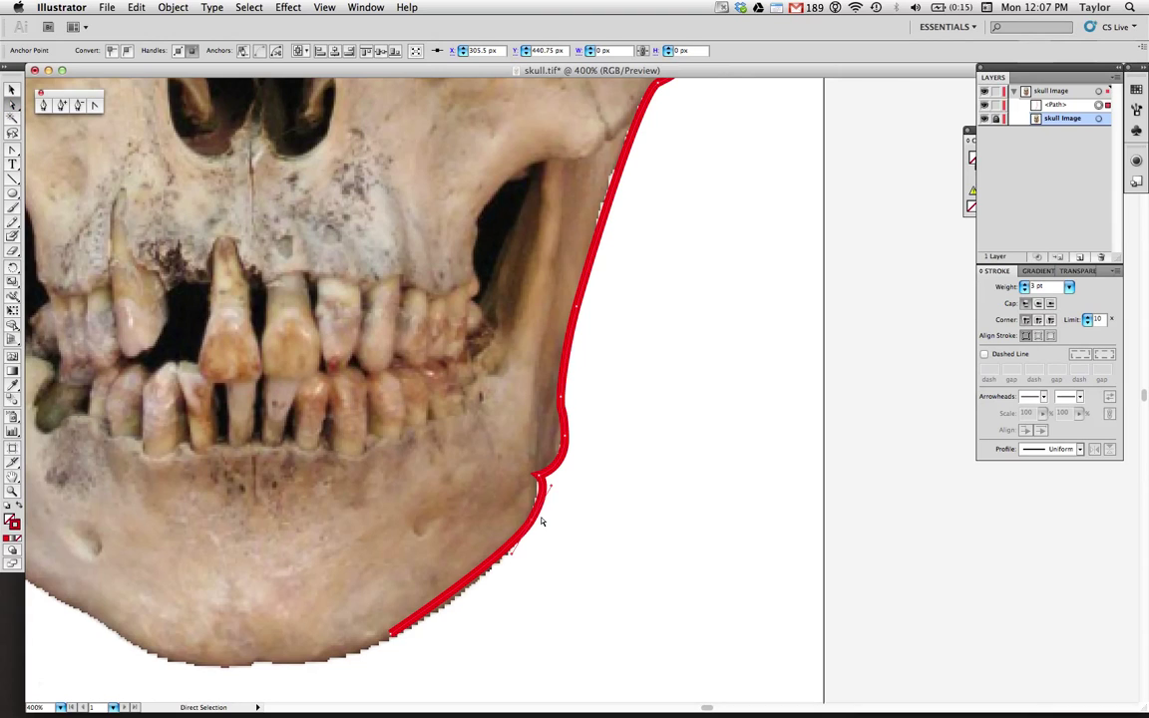
drag(536, 525, 520, 544)
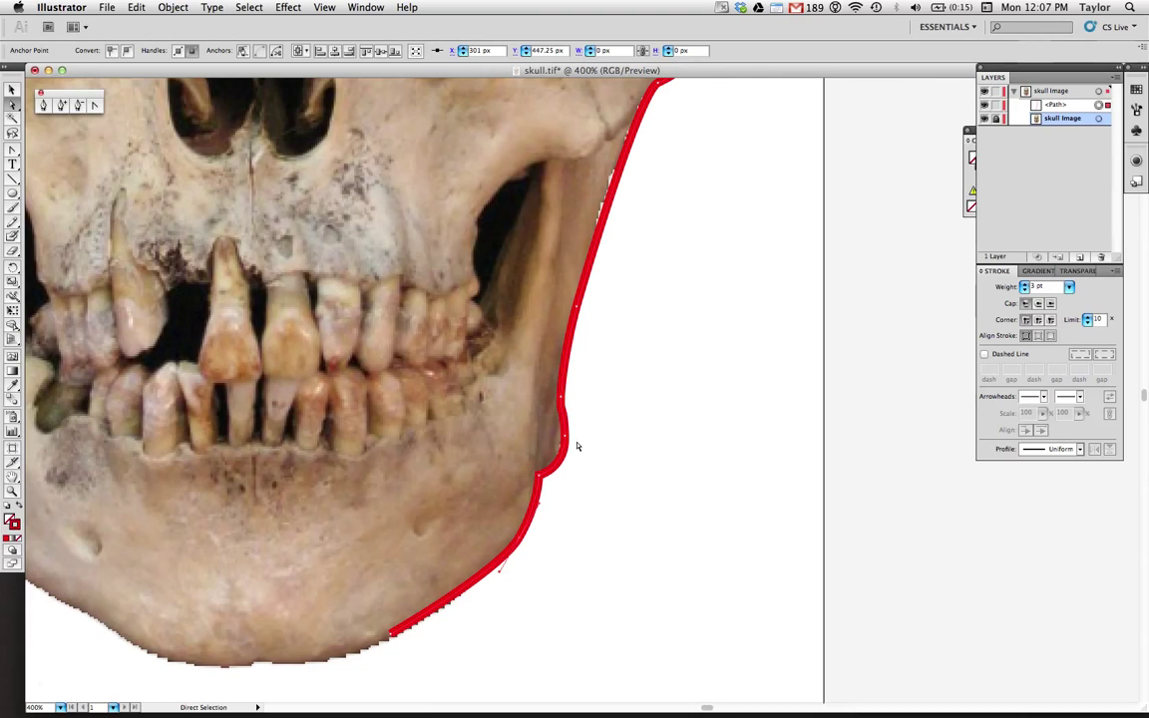
drag(567, 439, 567, 439)
click(646, 440)
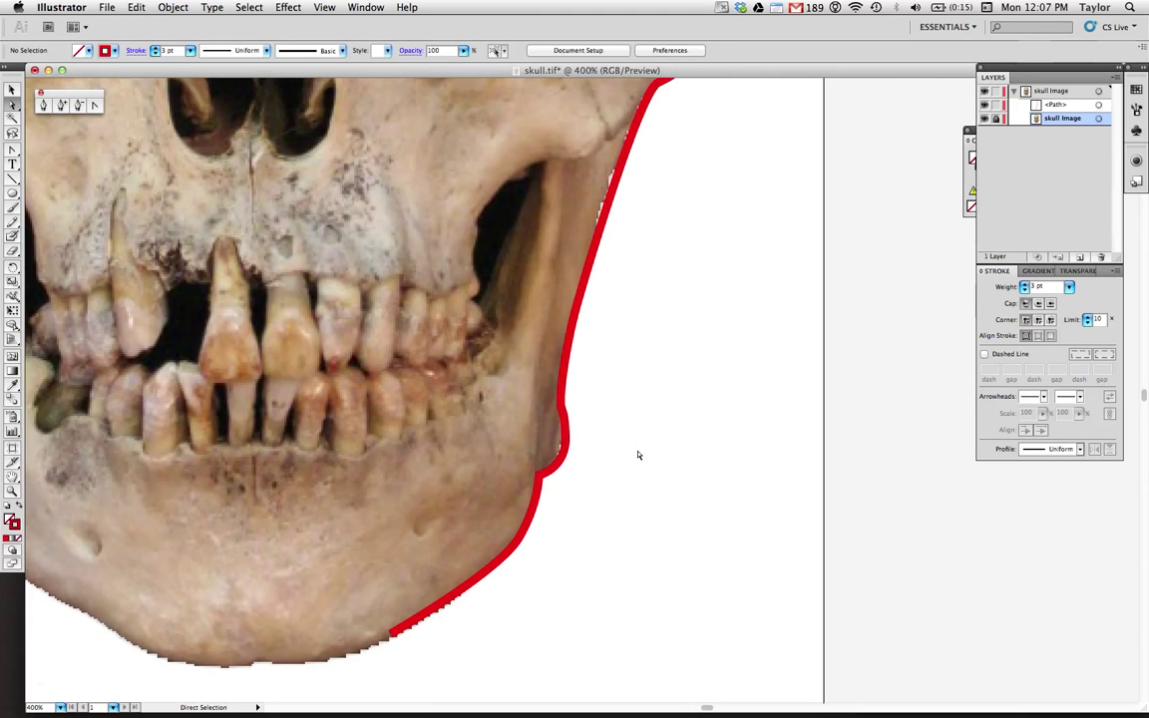
Continue the red Pen path from its open chin end, along the underside of the chin and up to the lower left jaw
key(z)
alt+click(493, 447)
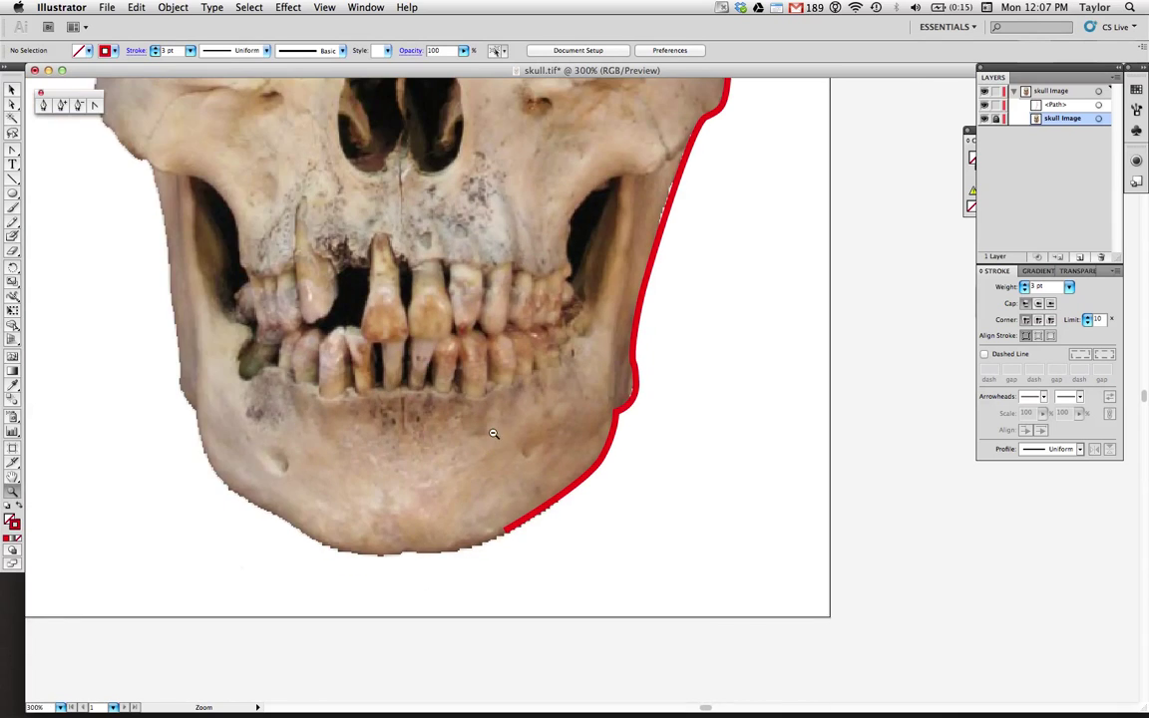
alt+click(460, 361)
scroll(692, 310, up, 3)
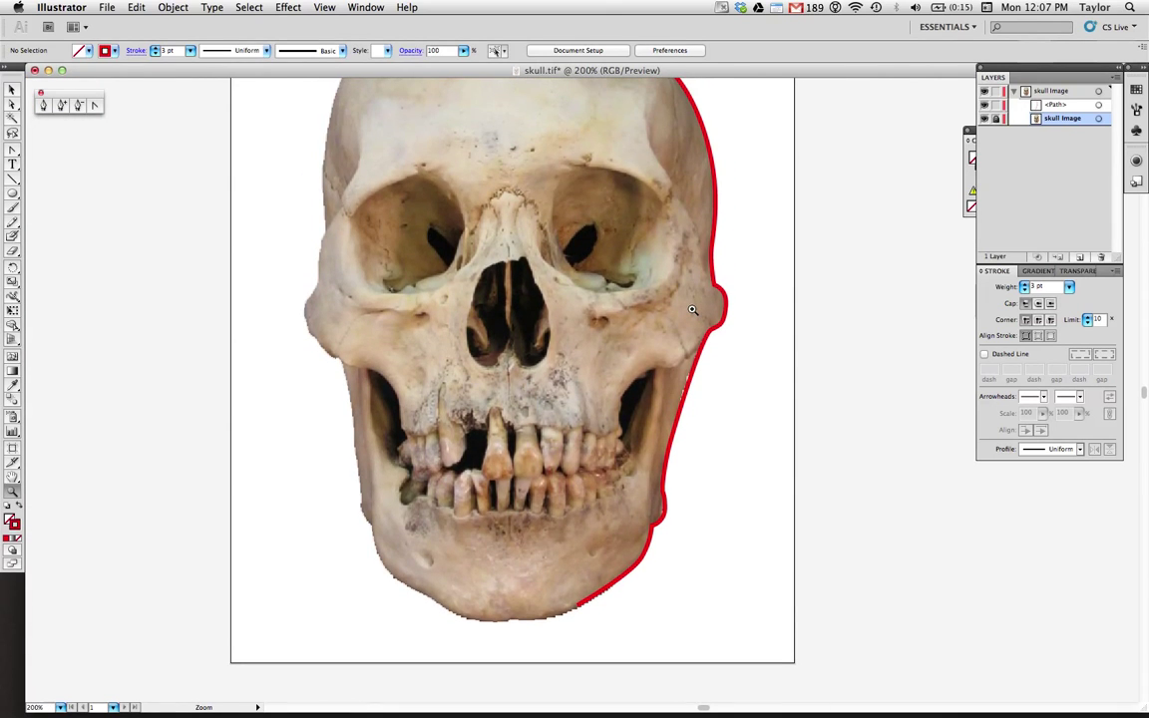
key(p)
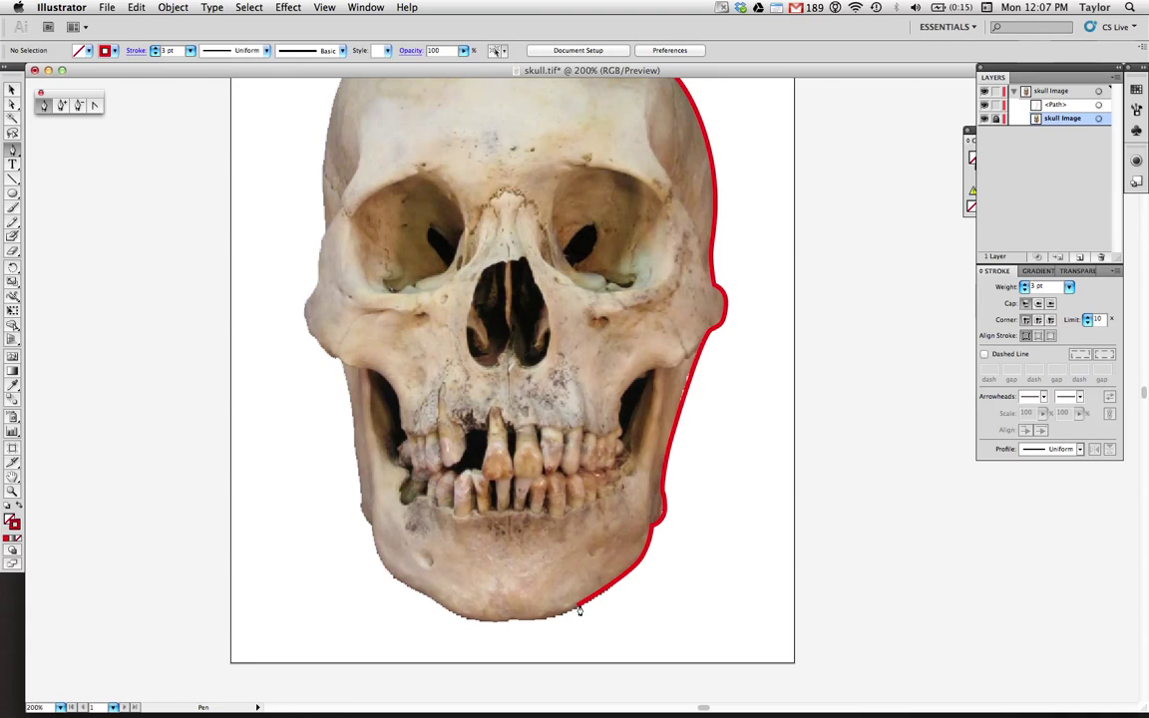
click(545, 619)
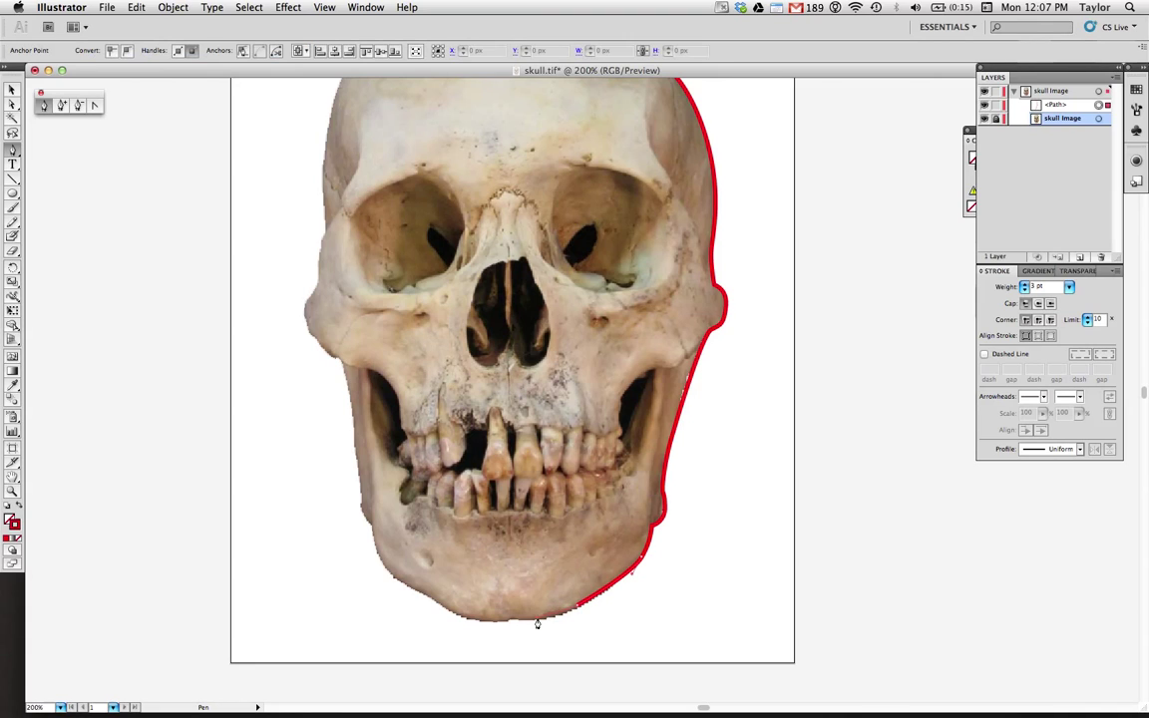
click(482, 619)
click(449, 614)
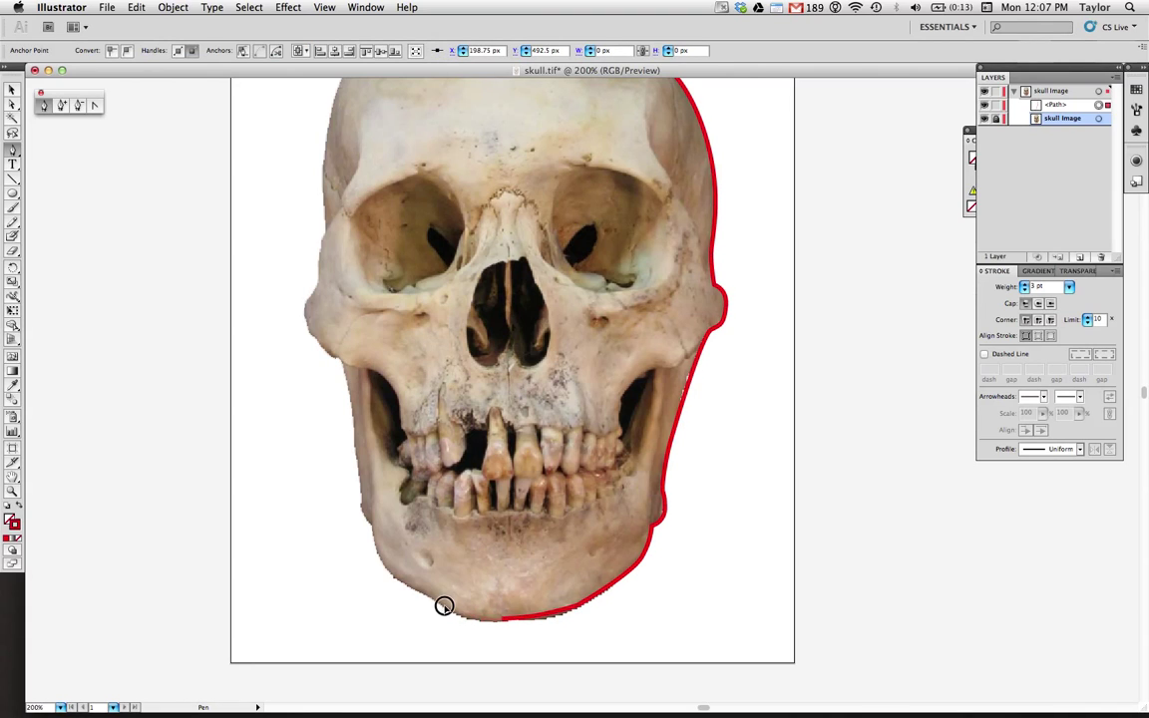
click(385, 571)
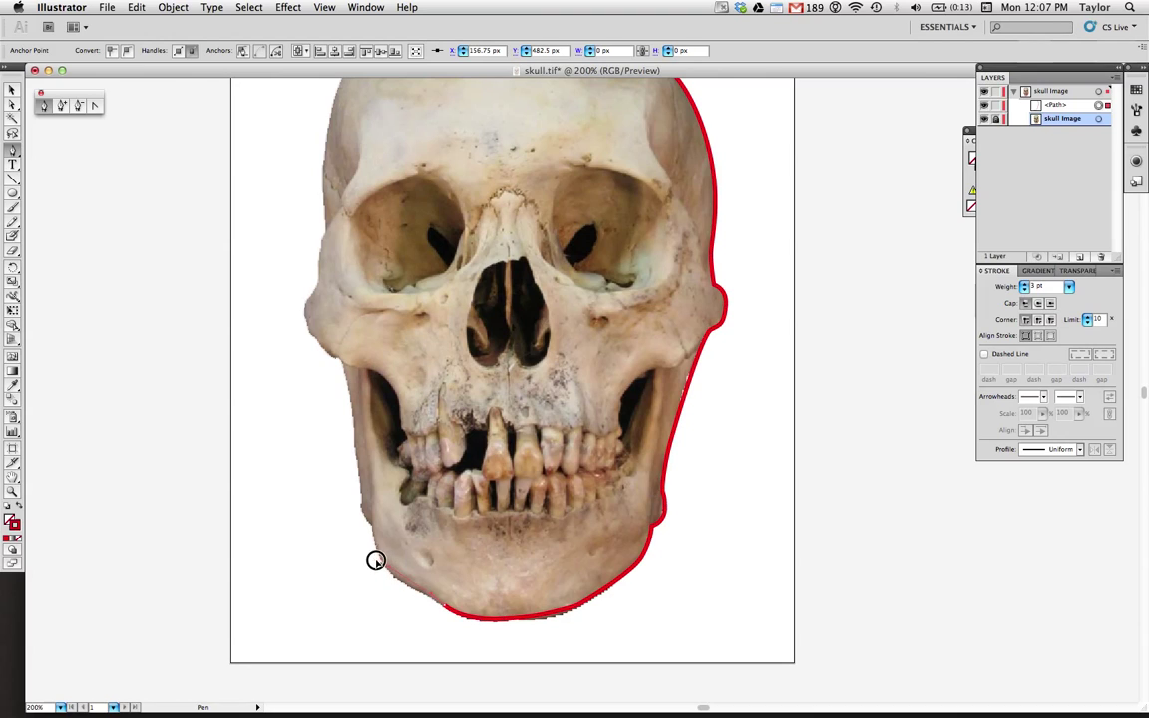
Extend the path around the left jaw corner and up the left jaw edge to just below the cheekbone
click(361, 495)
click(350, 472)
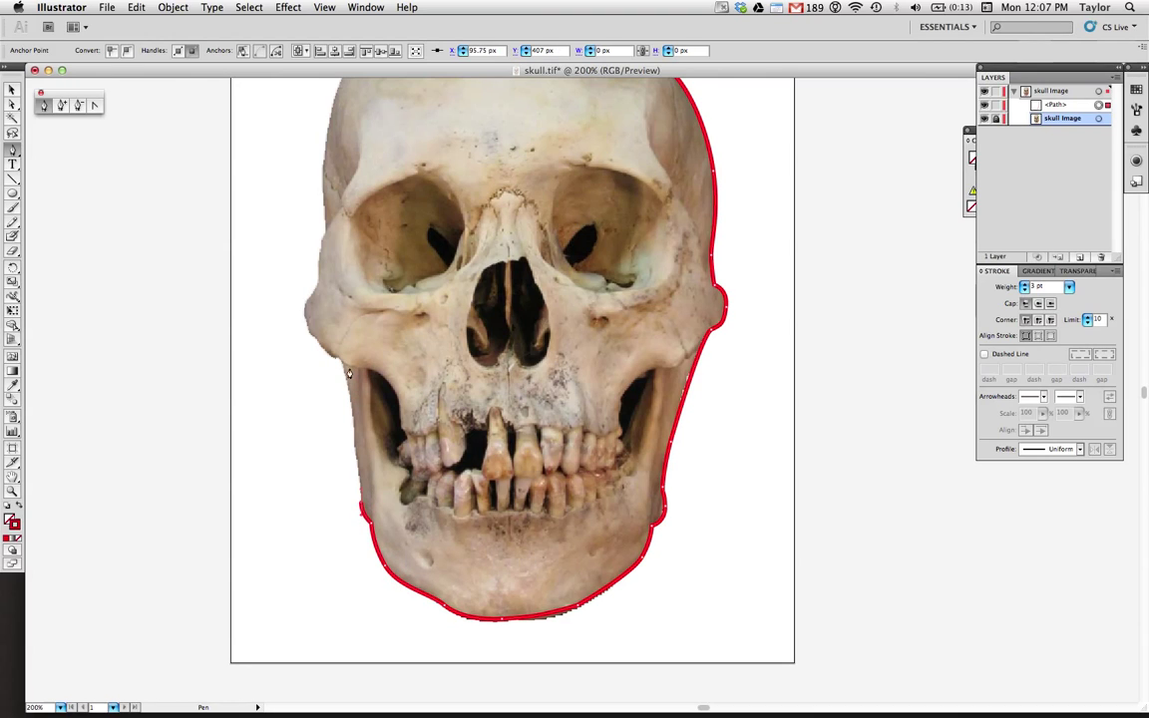
click(343, 366)
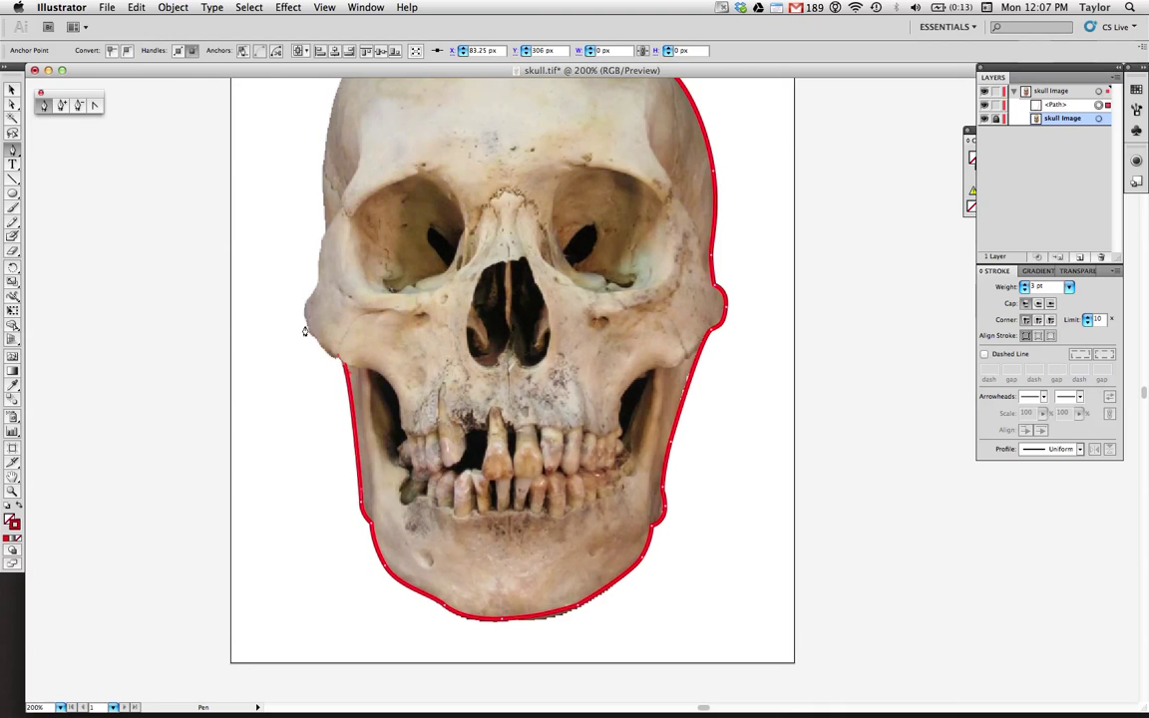
Curve the path around the left cheekbone bump and continue it up the left temple edge beside the eye socket
drag(305, 310, 304, 288)
click(317, 286)
click(322, 238)
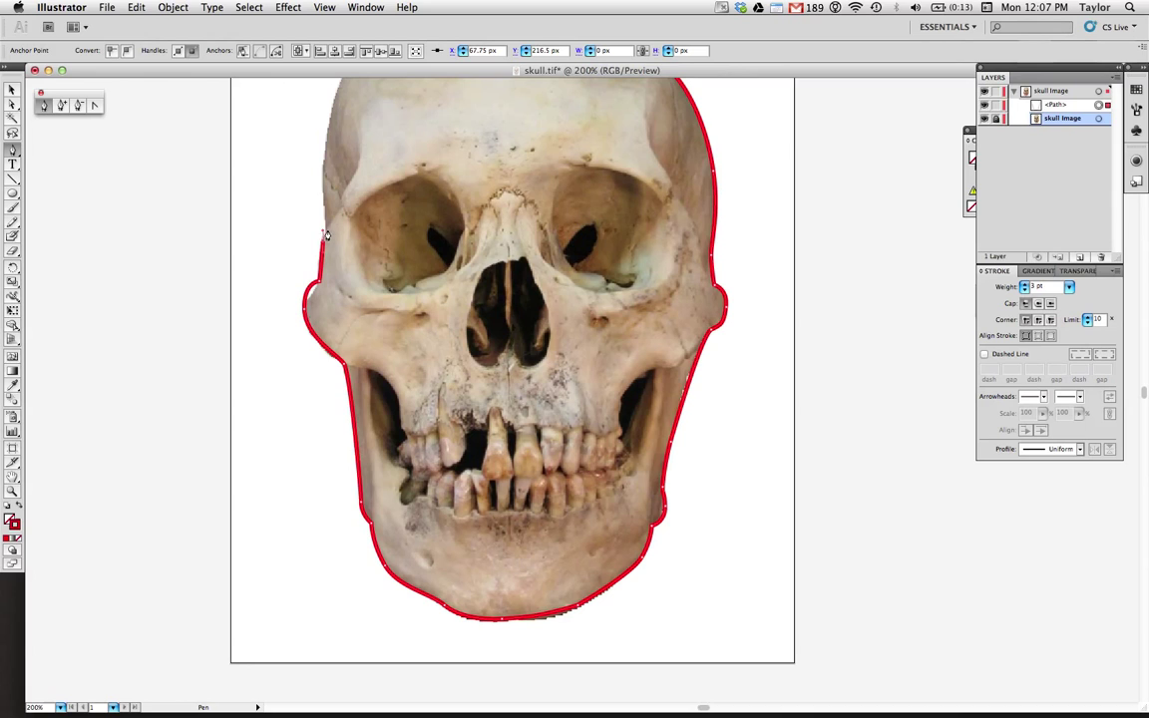
click(326, 220)
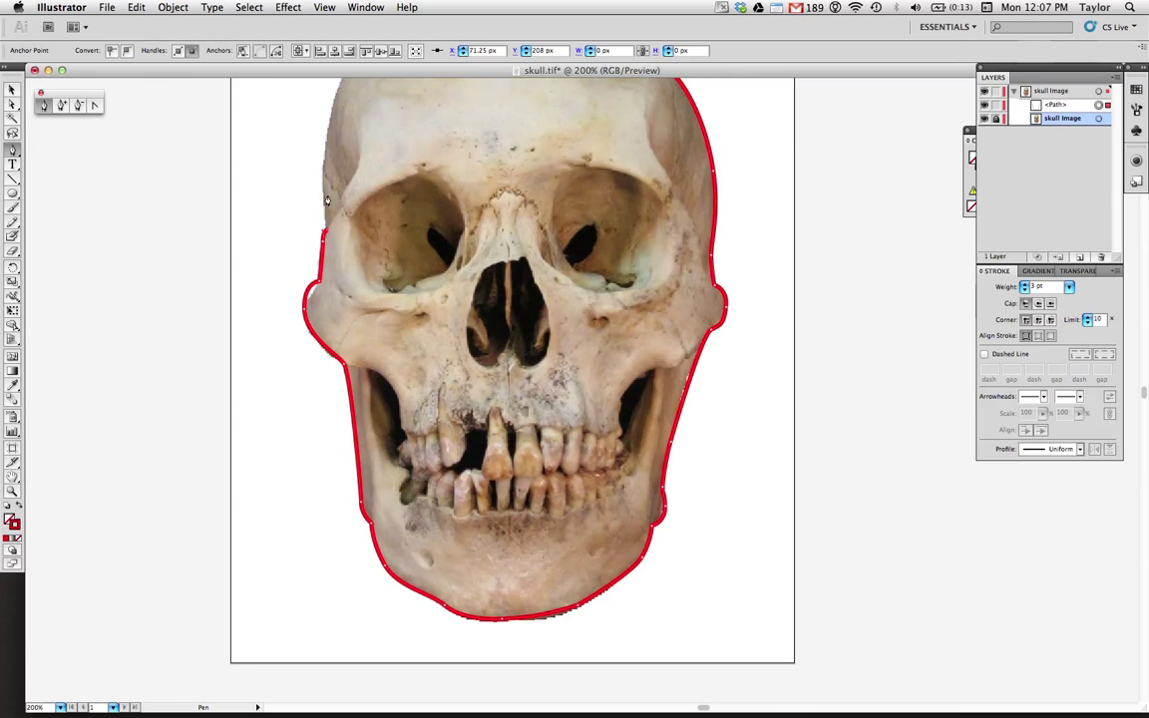
click(325, 110)
Trace the top of the cranium with smooth curved segments and close the path at its starting anchor point on the upper right
key(space)
drag(492, 225, 490, 339)
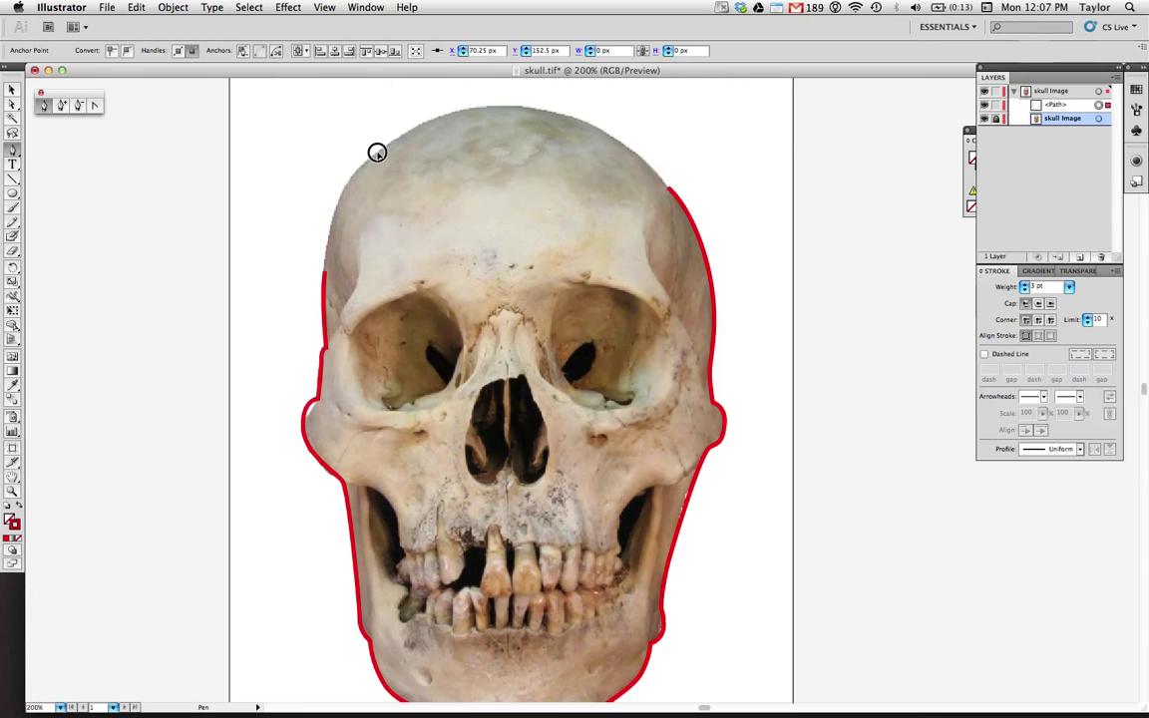
drag(379, 152, 437, 126)
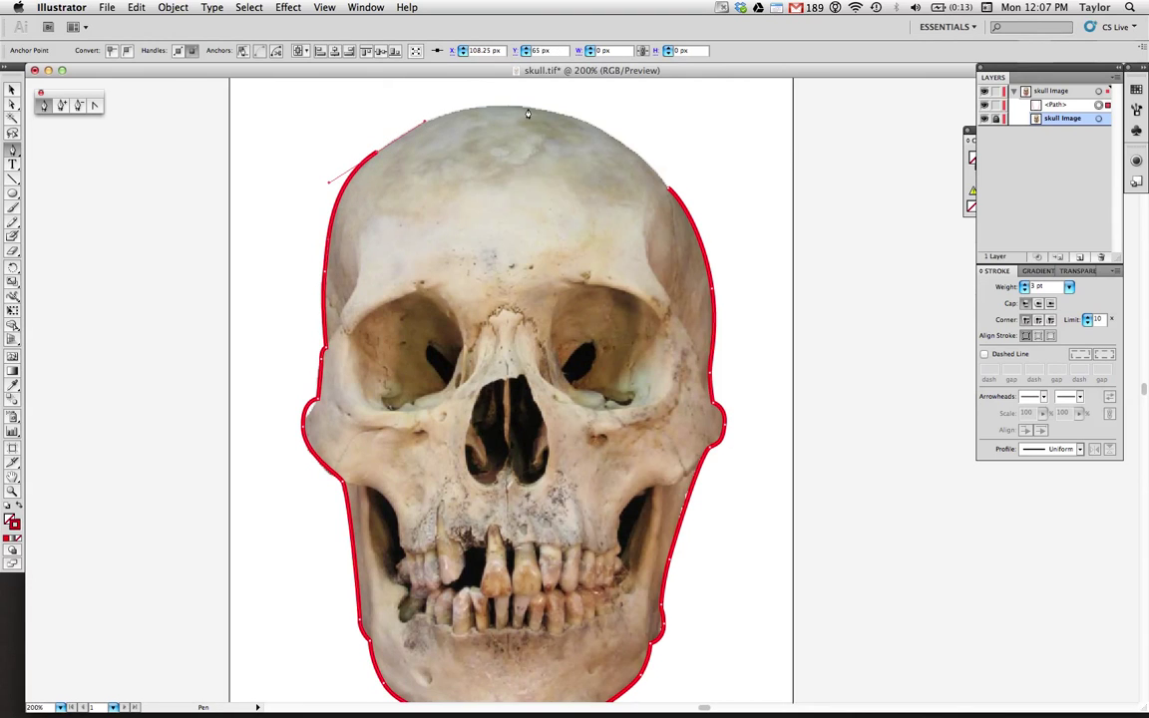
drag(528, 109, 592, 115)
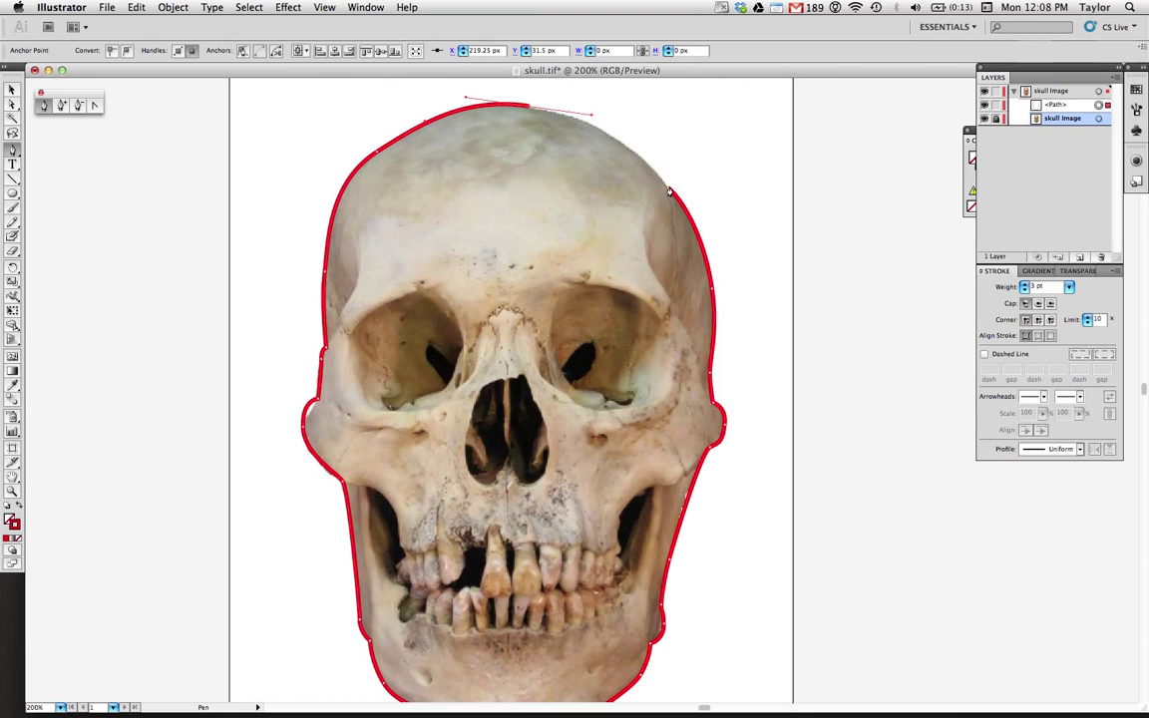
mouse_move(669, 192)
mouse_down()
mouse_move(698, 218)
mouse_move(695, 232)
mouse_up()
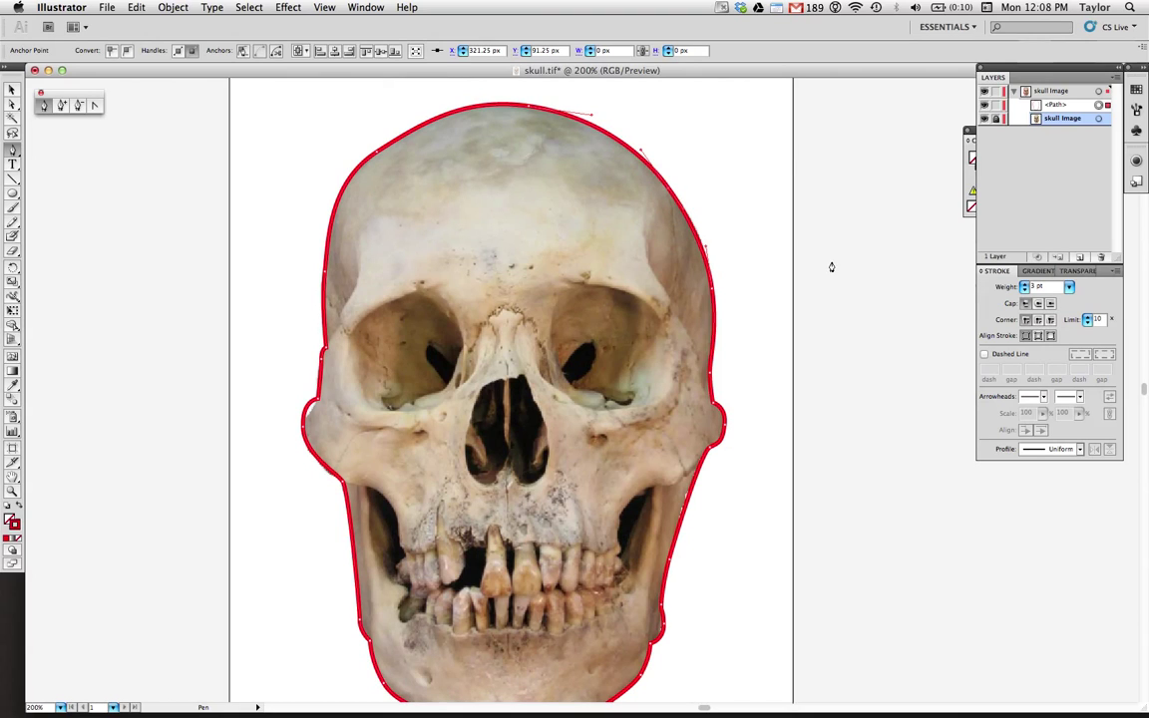
scroll(689, 297, down, 2)
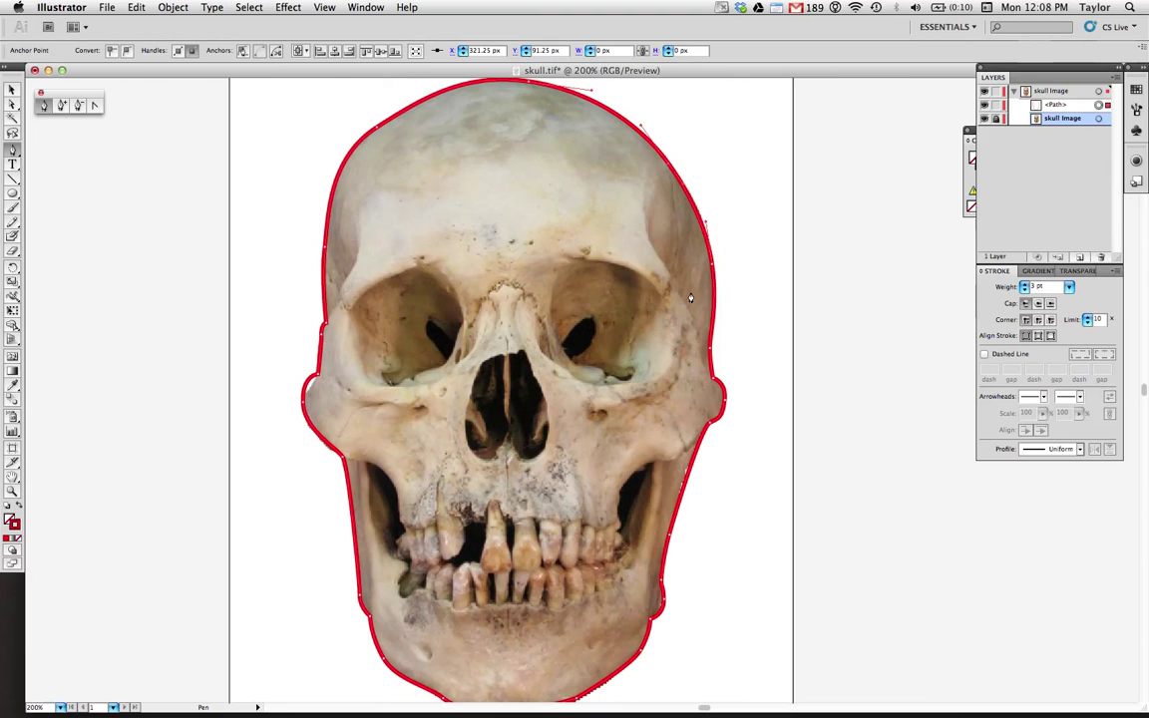